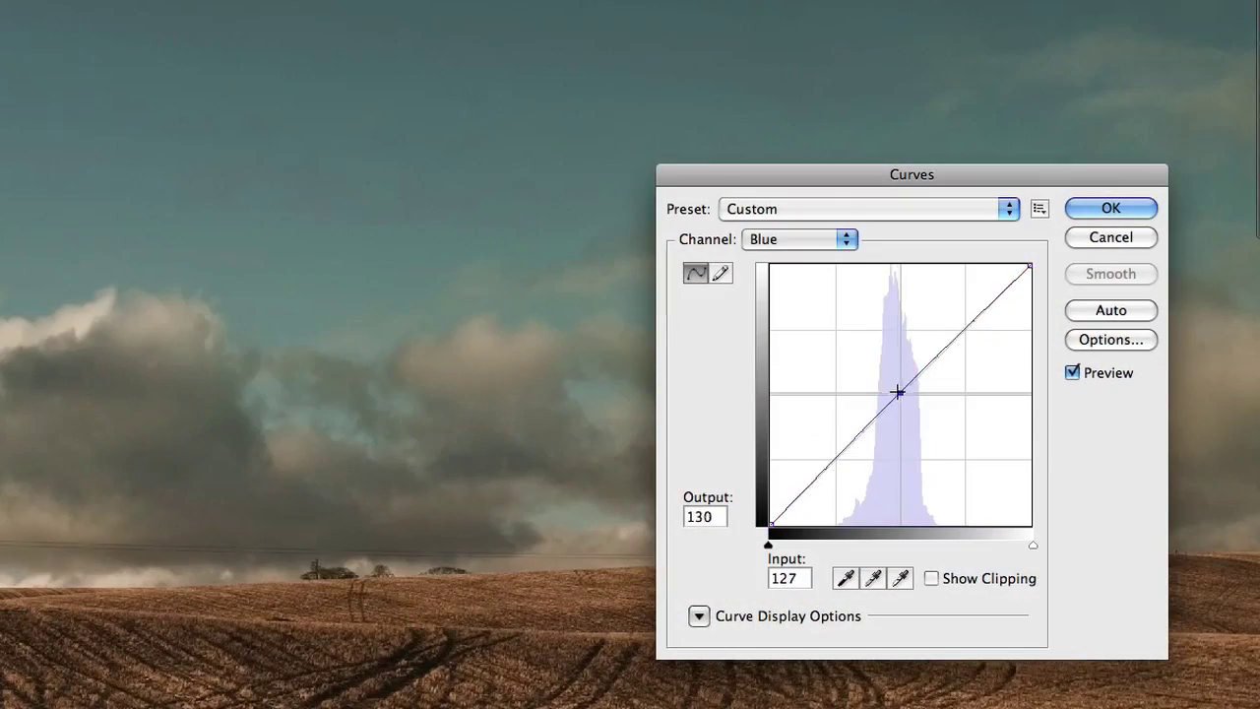
Step: Nudge the Blue channel curve point up slightly
left_click_drag(922, 352, 926, 348)
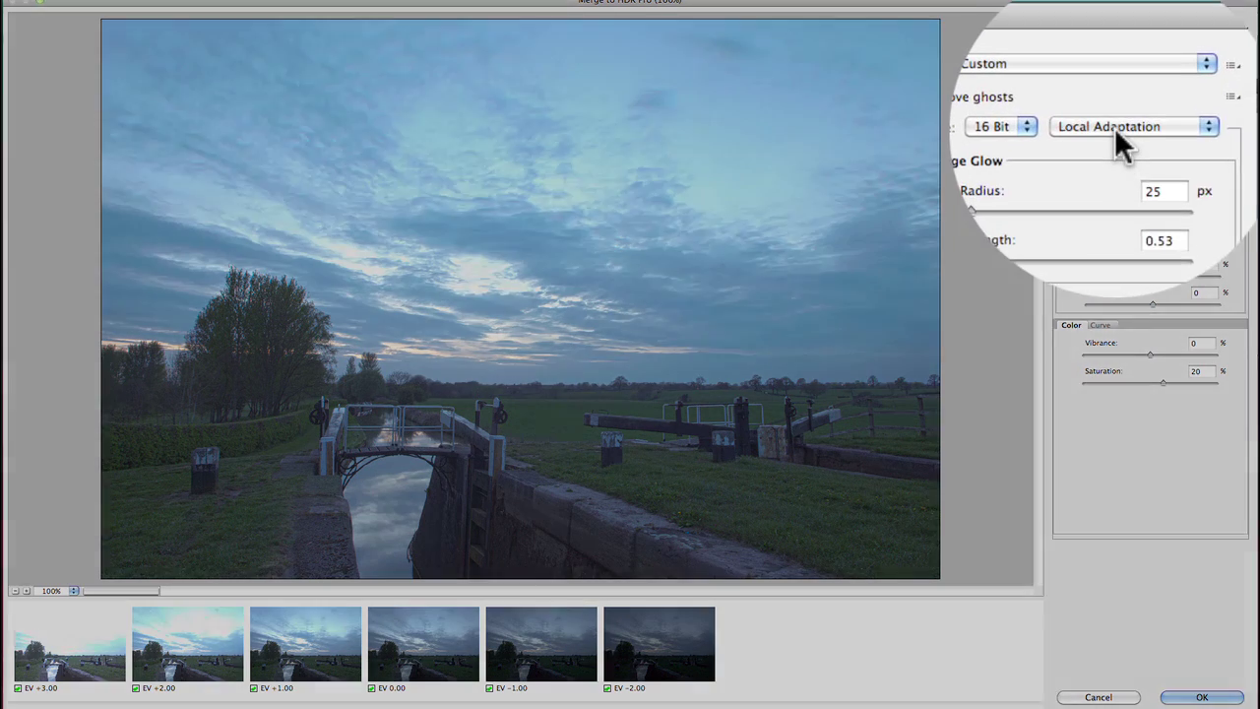
left_click(1116, 128)
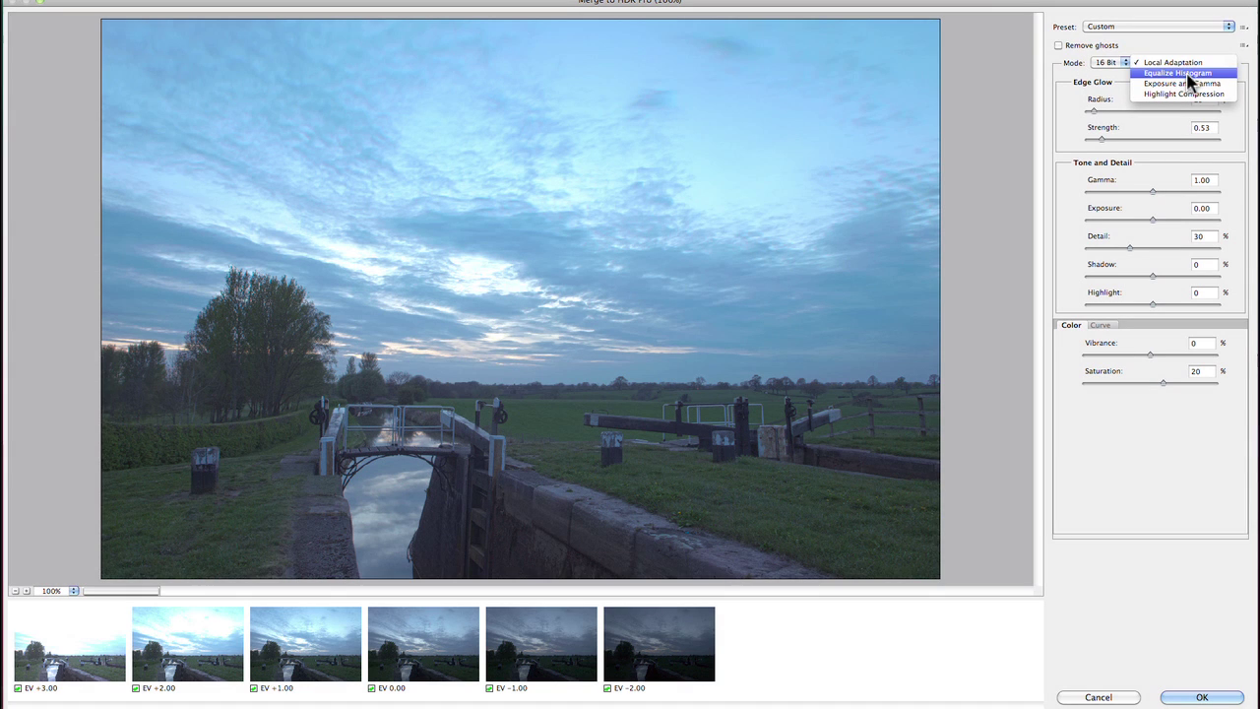
left_click(1187, 75)
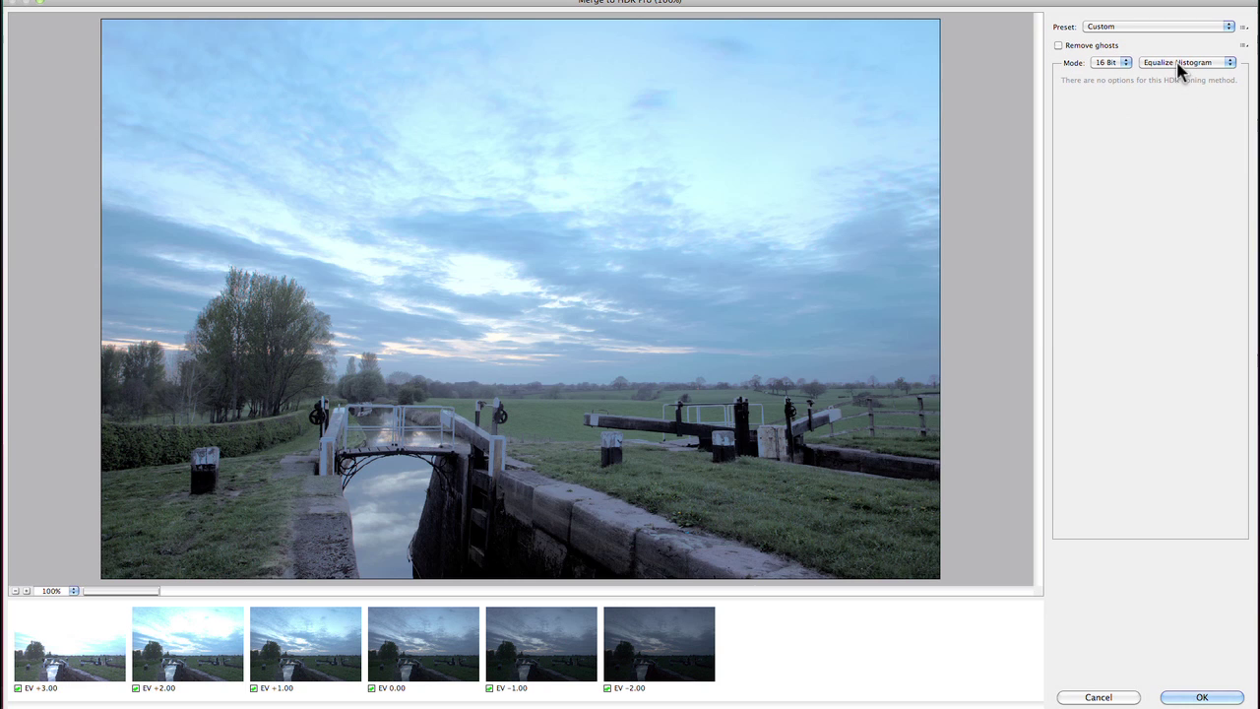
left_click(1176, 63)
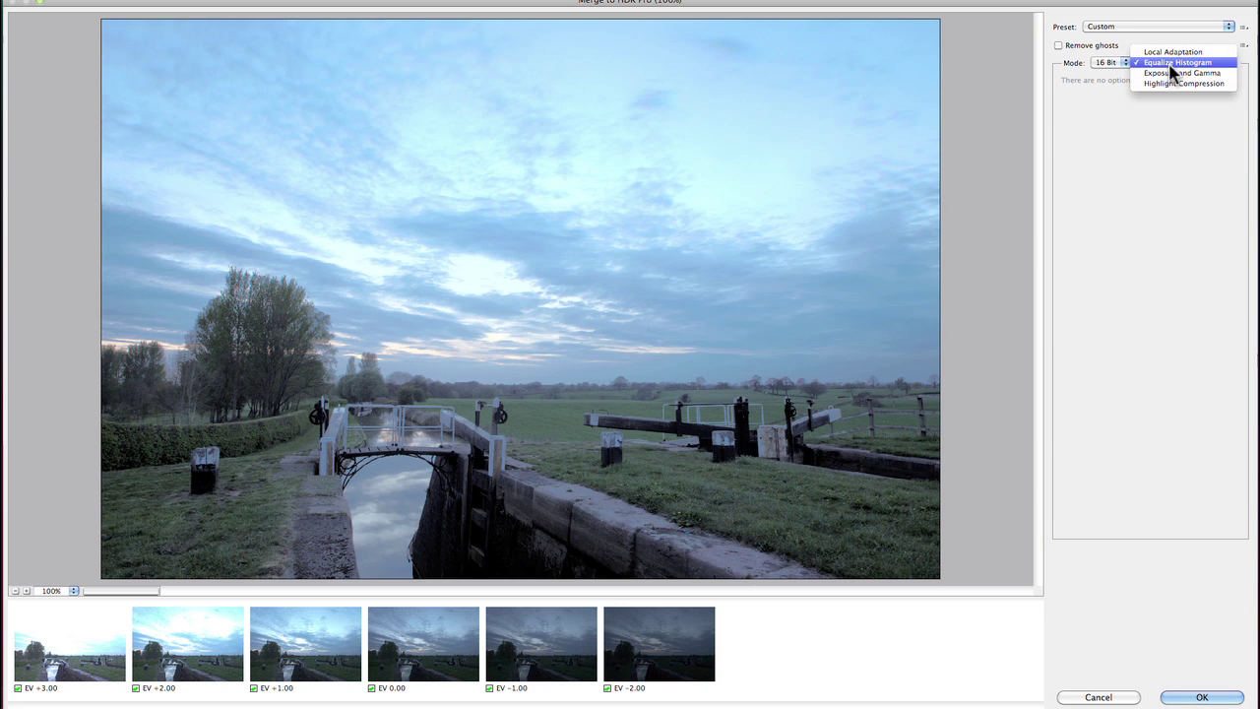
left_click(1173, 74)
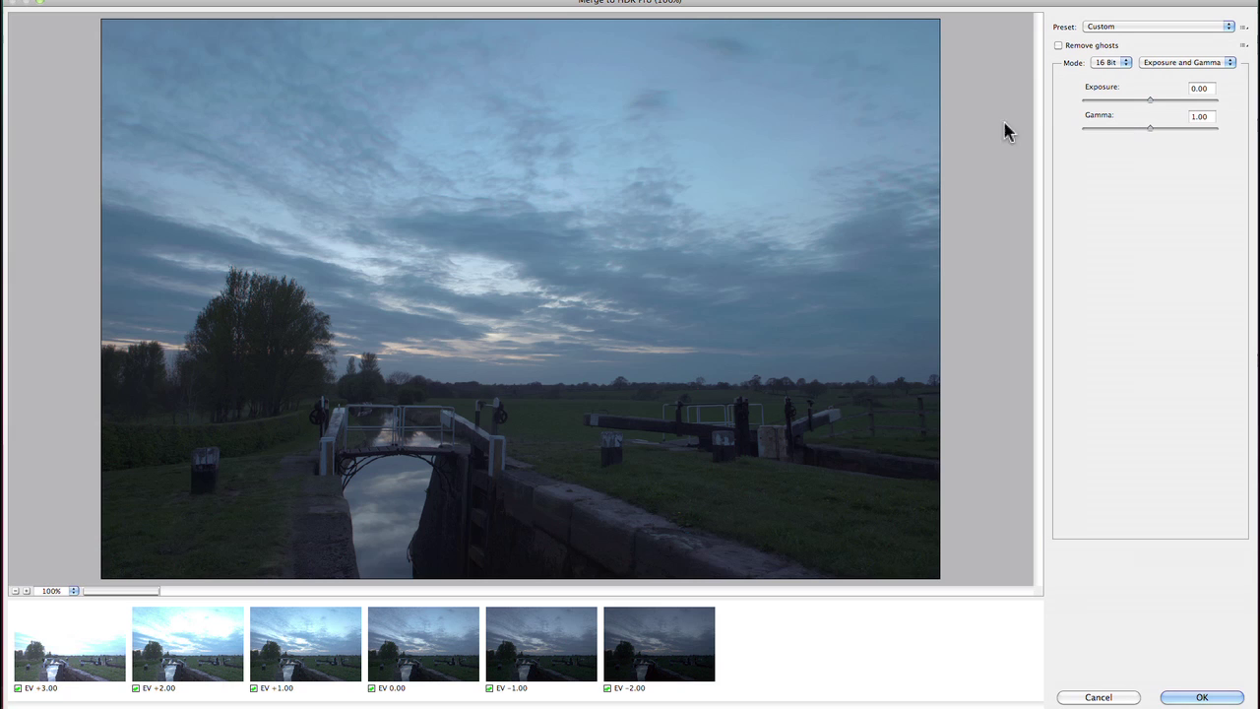
left_click(1162, 61)
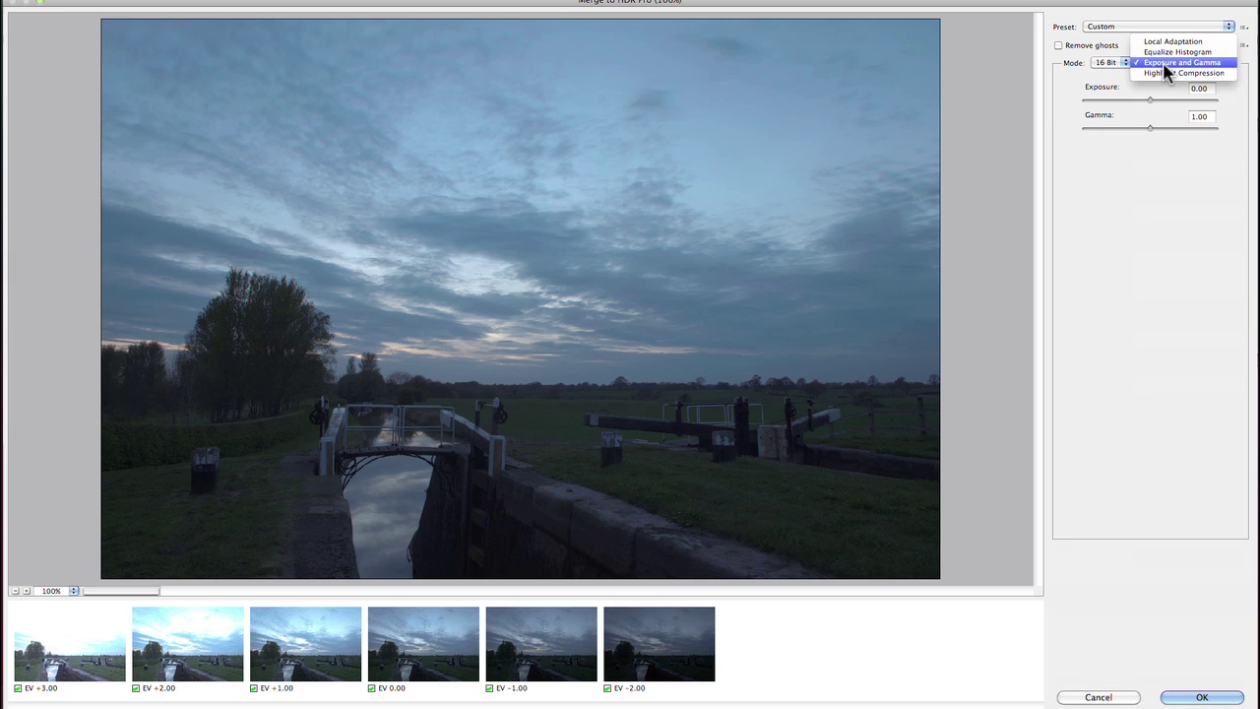
left_click(1163, 73)
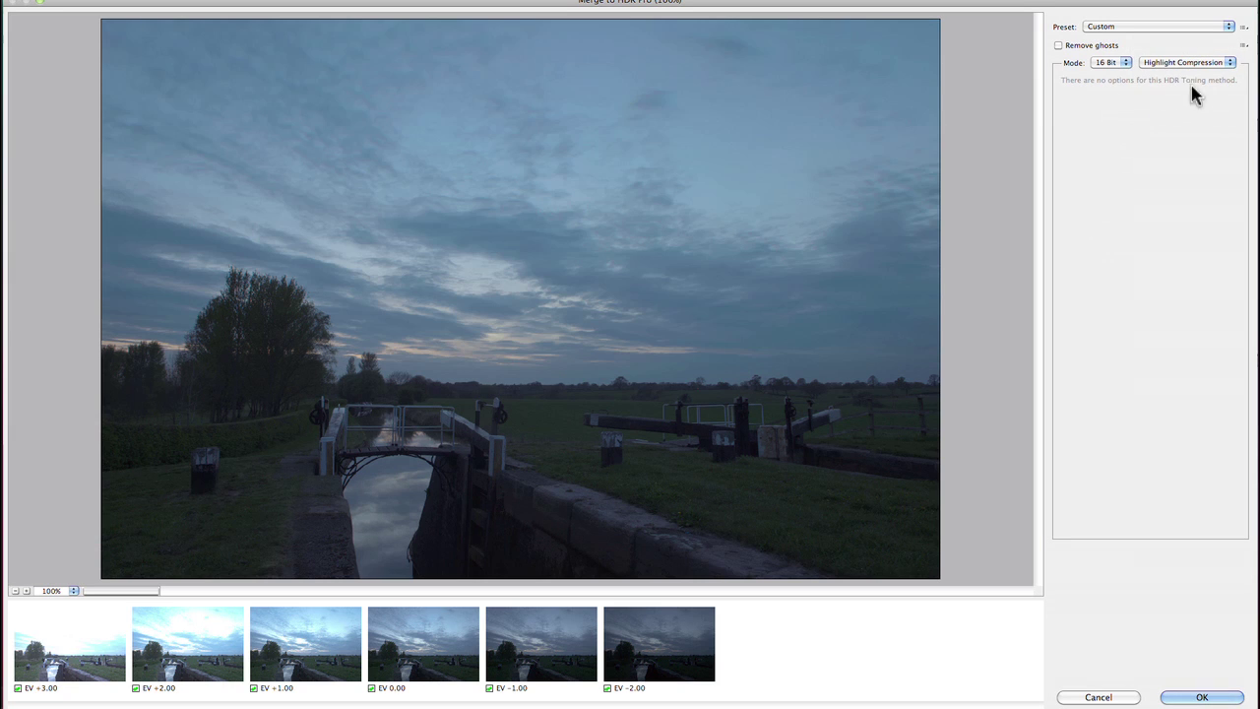
left_click(1162, 63)
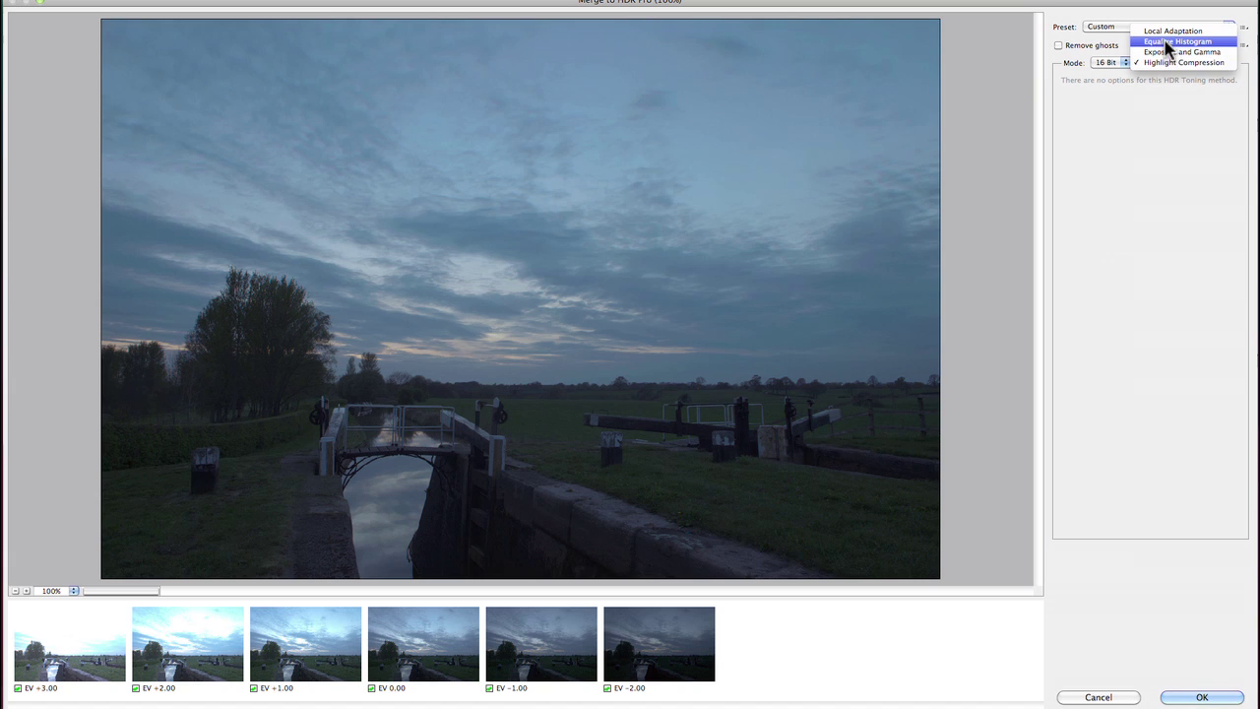
left_click(1168, 31)
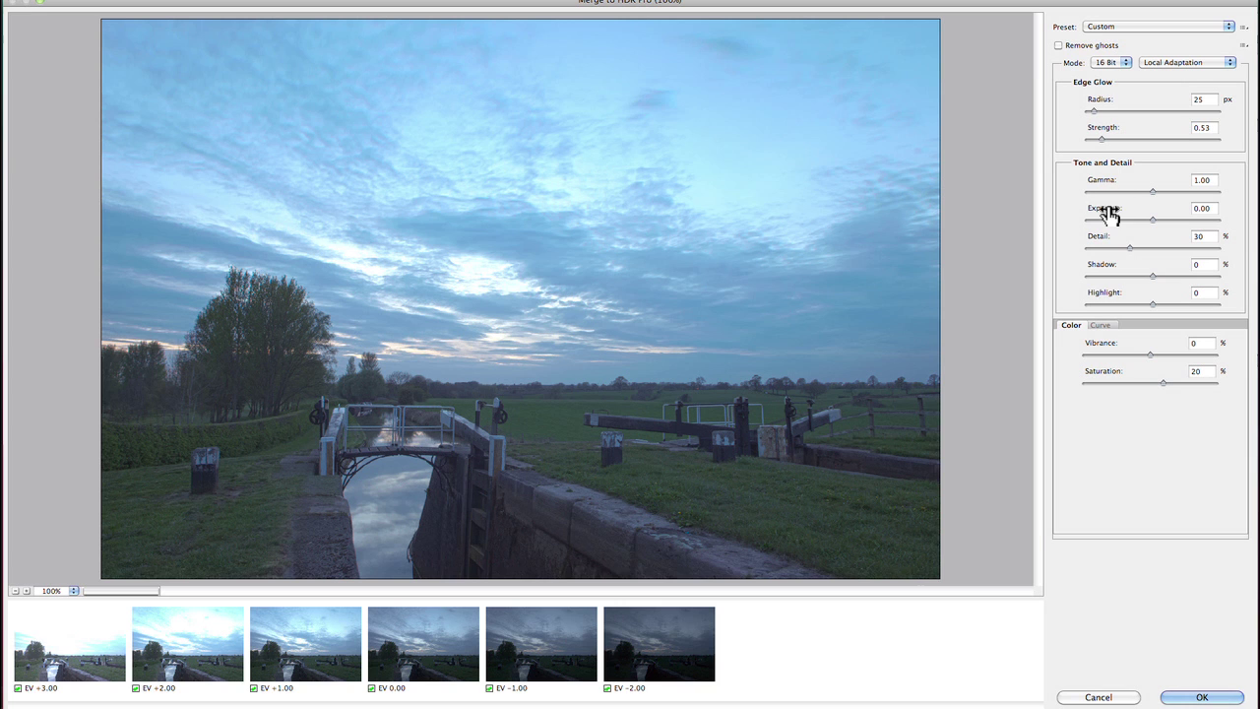
Step: Switch HDR toning to Exposure and Gamma and try exposure values such as 0.35
left_click(1186, 62)
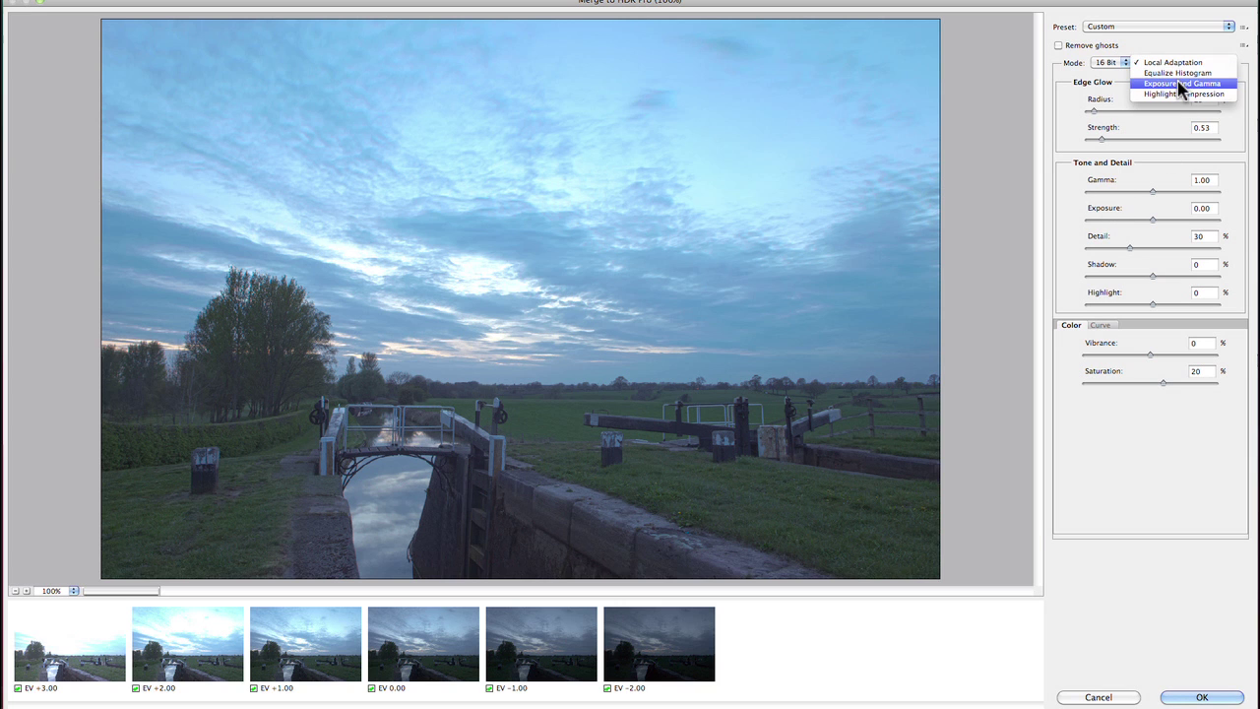
left_click(1182, 84)
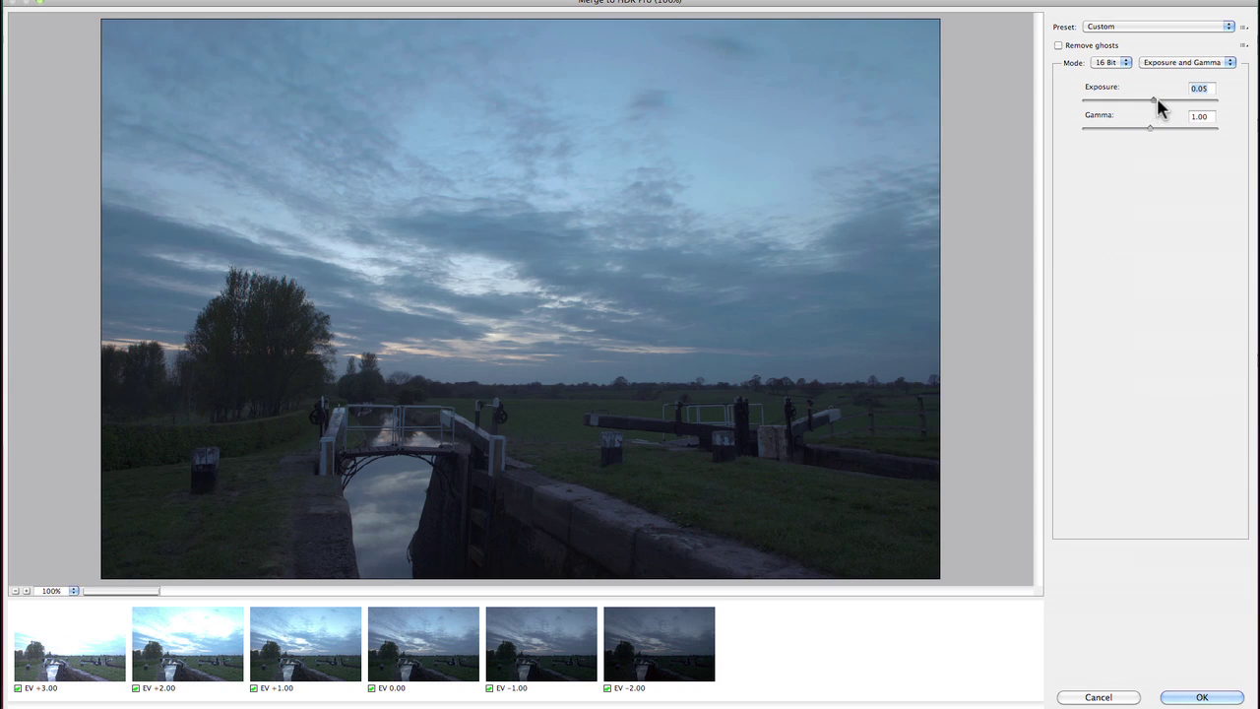
mouse_move(1157, 99)
left_mouse_down()
mouse_move(1138, 100)
mouse_move(1162, 99)
left_mouse_up()
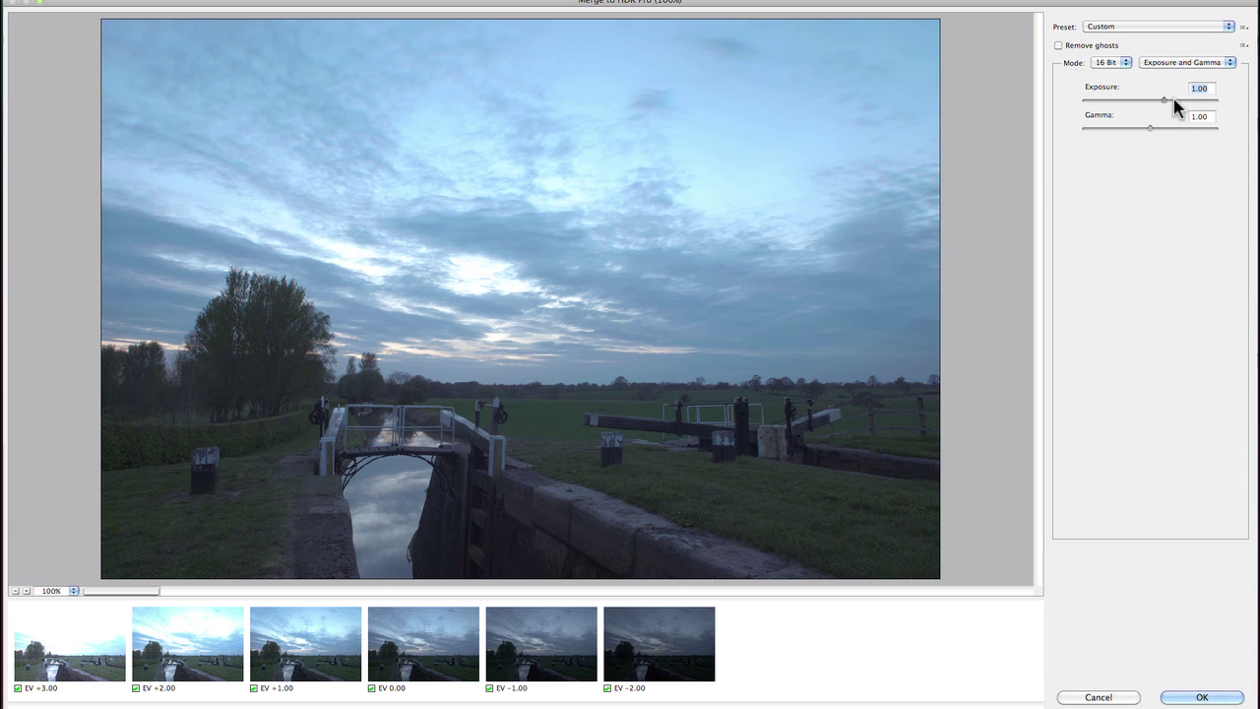
left_click_drag(1175, 99, 1162, 129)
left_click(1149, 126)
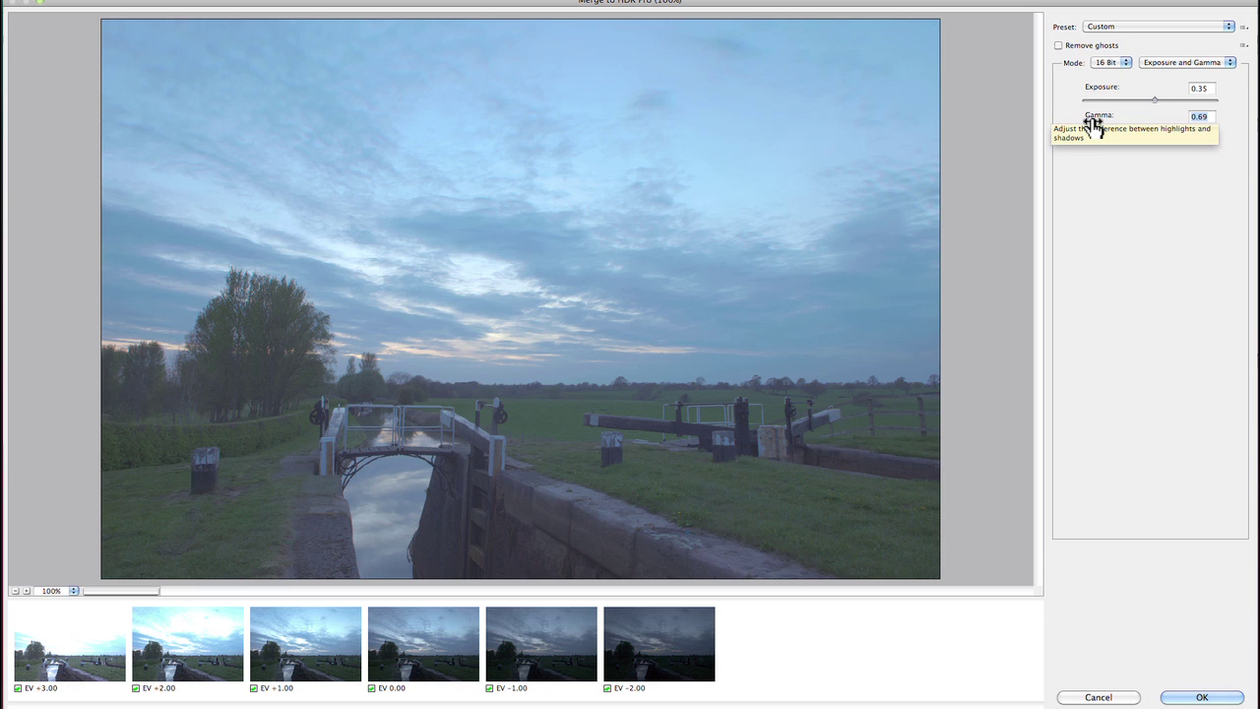
Step: Fine-tune the sliders, settling on Exposure 0.70 and Gamma 0.71
left_click_drag(1163, 135, 1172, 135)
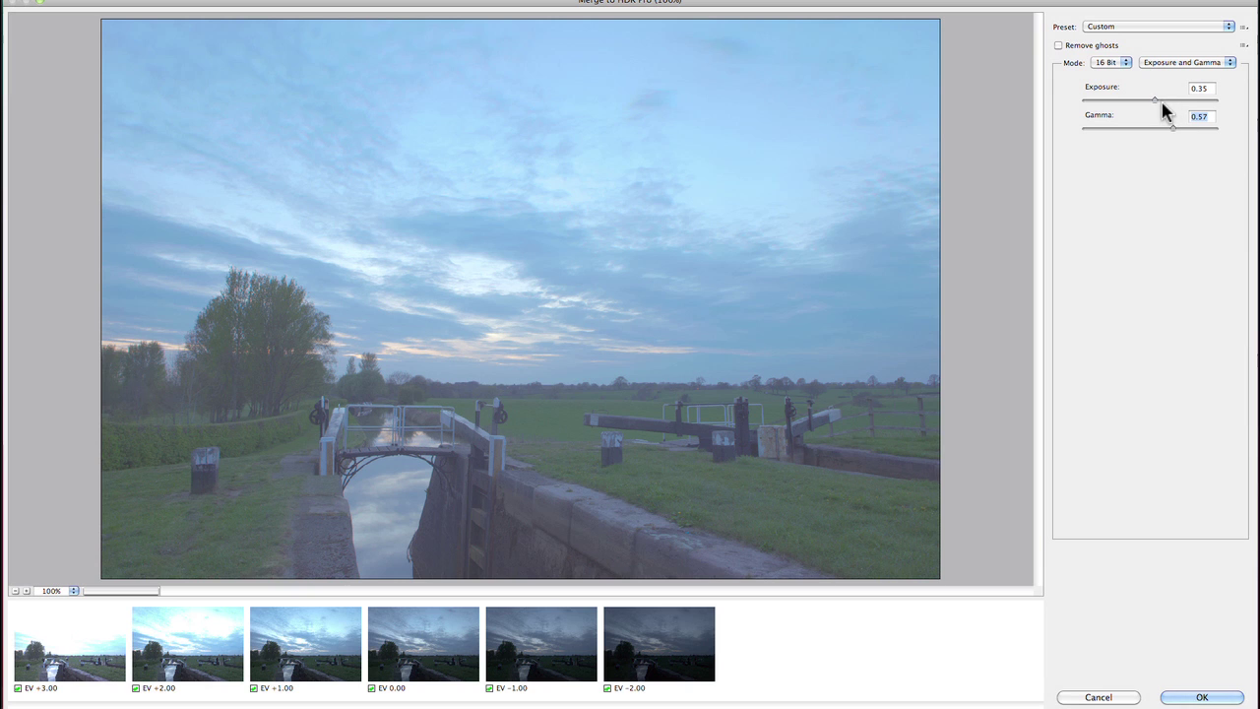
left_click_drag(1156, 98, 1161, 99)
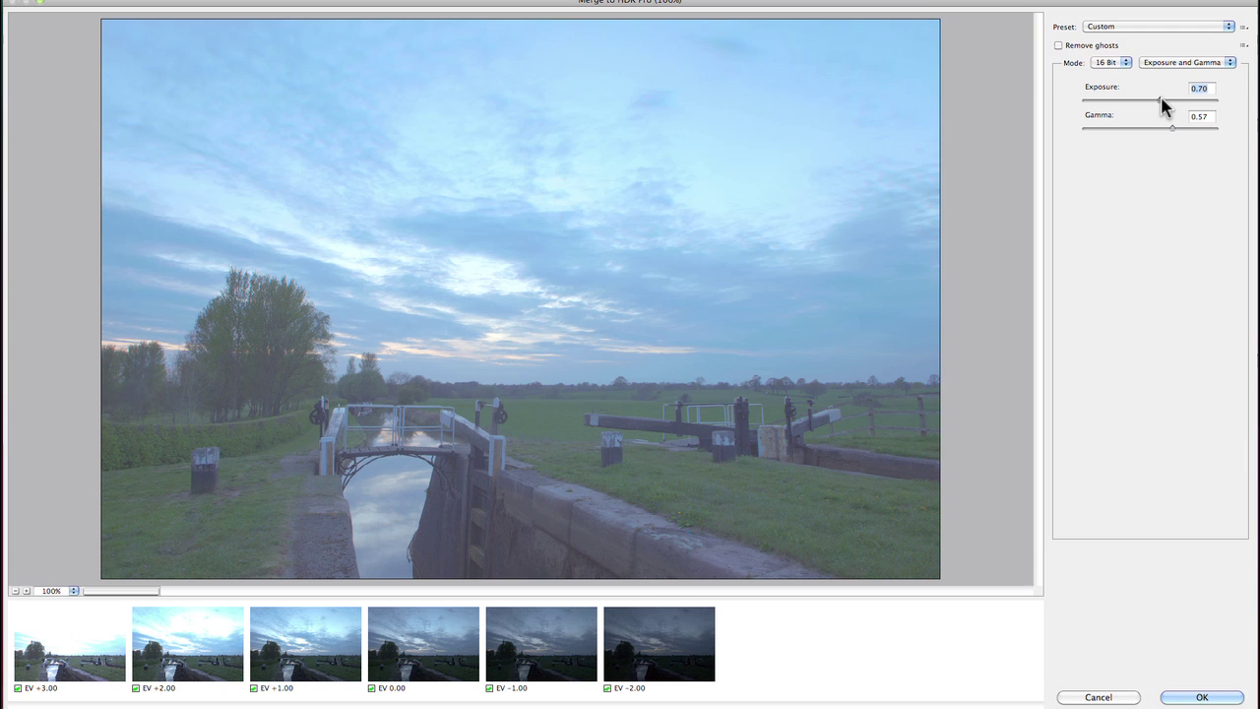
left_click(1169, 128)
left_click_drag(1163, 128, 1159, 127)
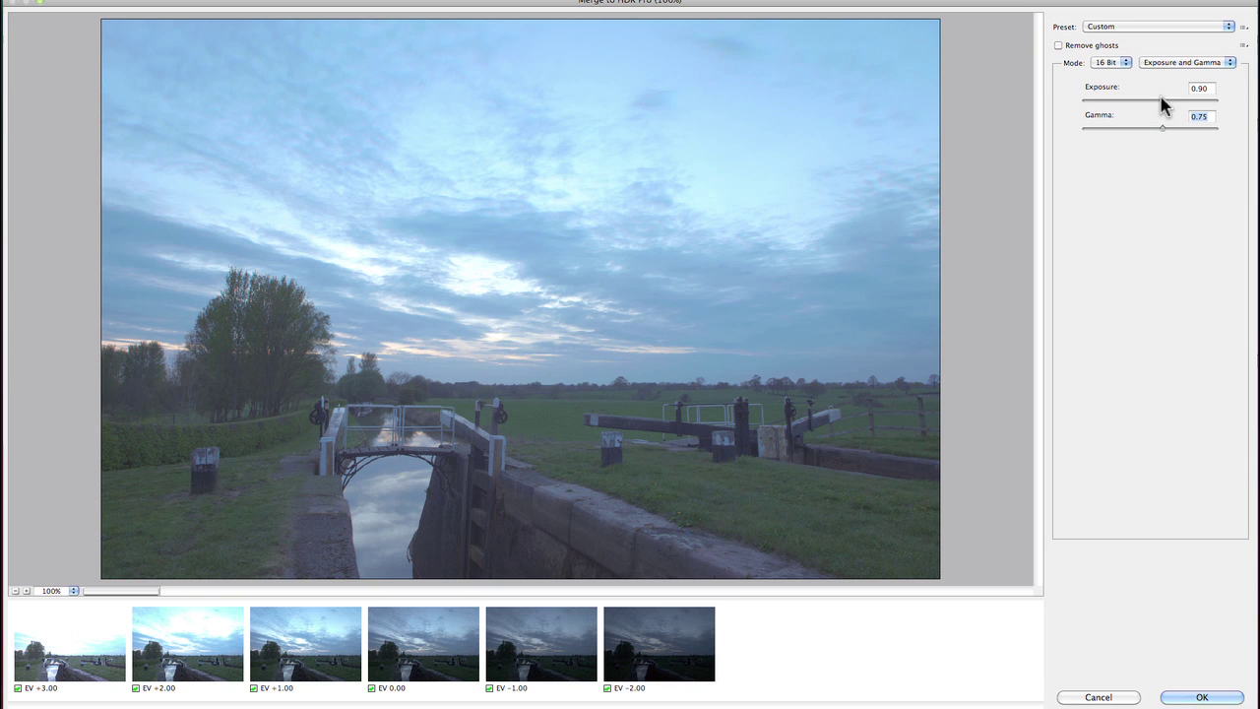
left_click(1157, 96)
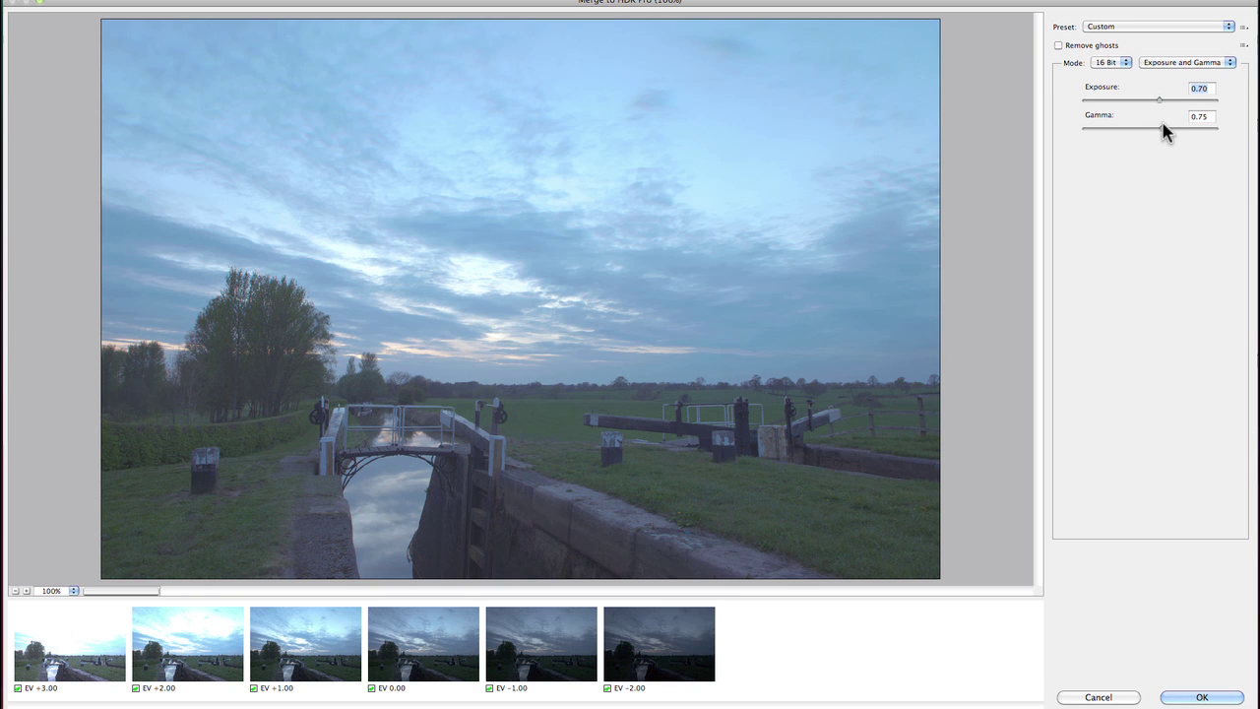
left_click(1164, 128)
left_click(1181, 62)
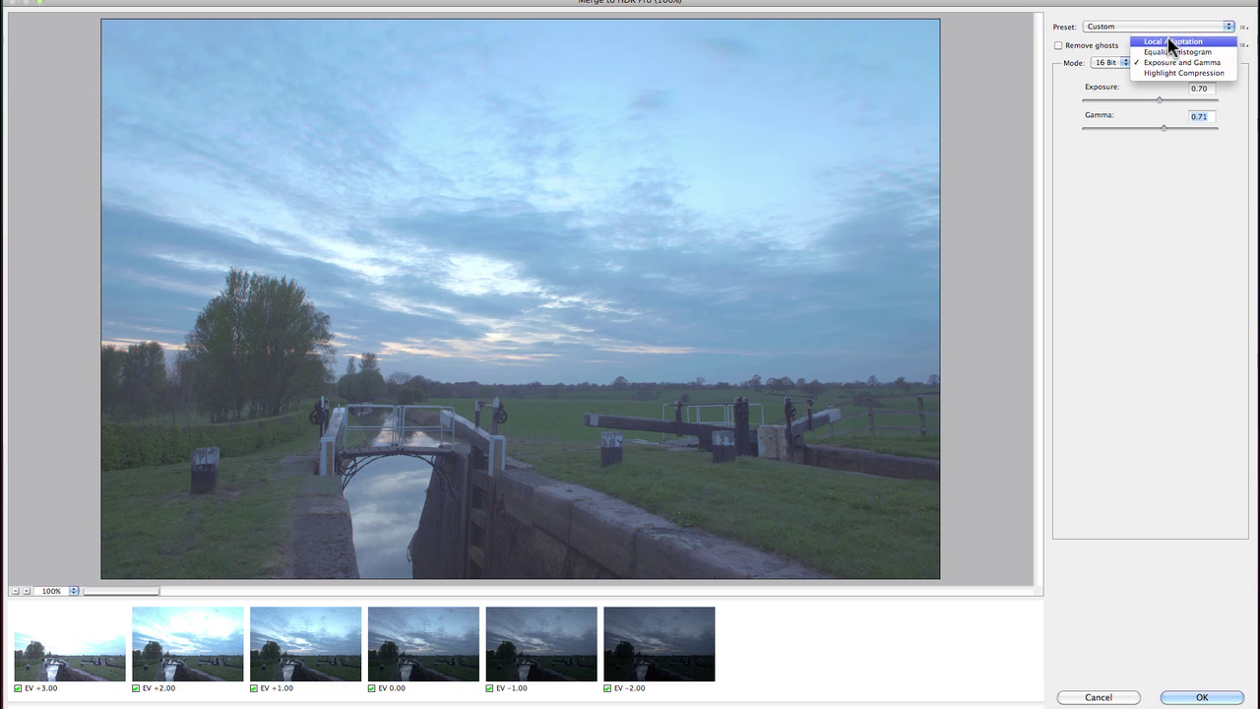
Step: Return toning to Local Adaptation and apply the Default preset
left_click(1171, 42)
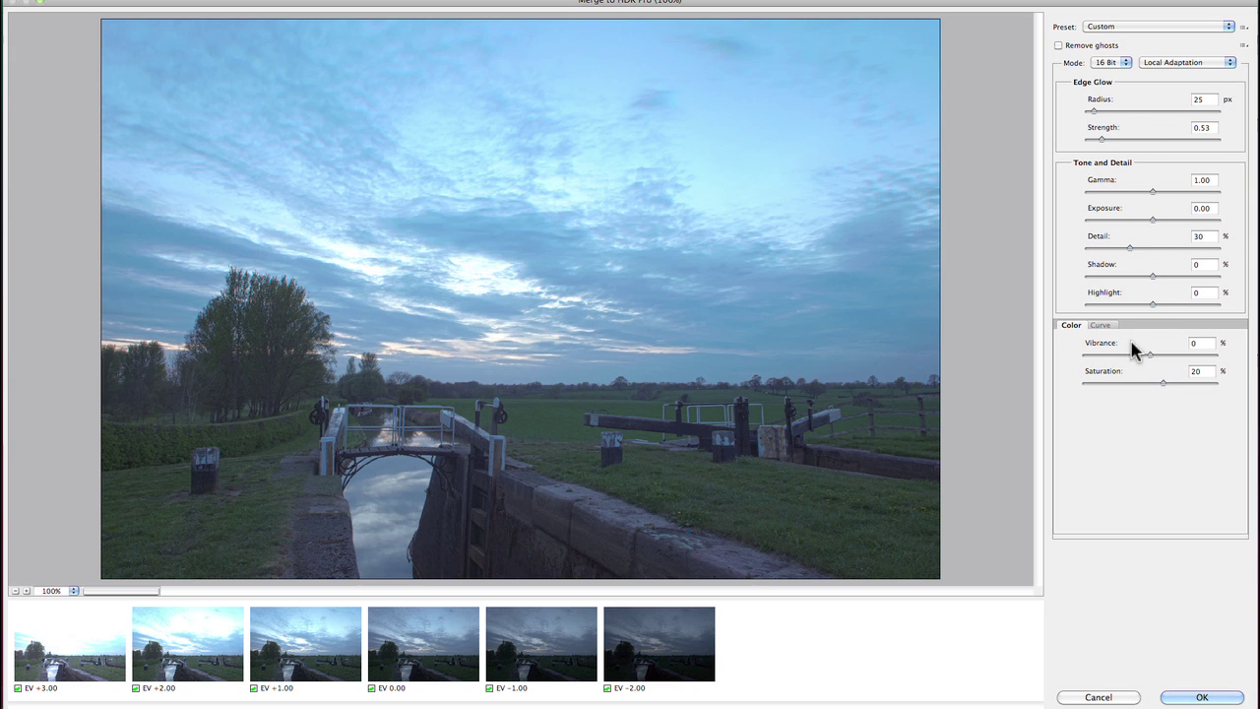
left_click(1171, 65)
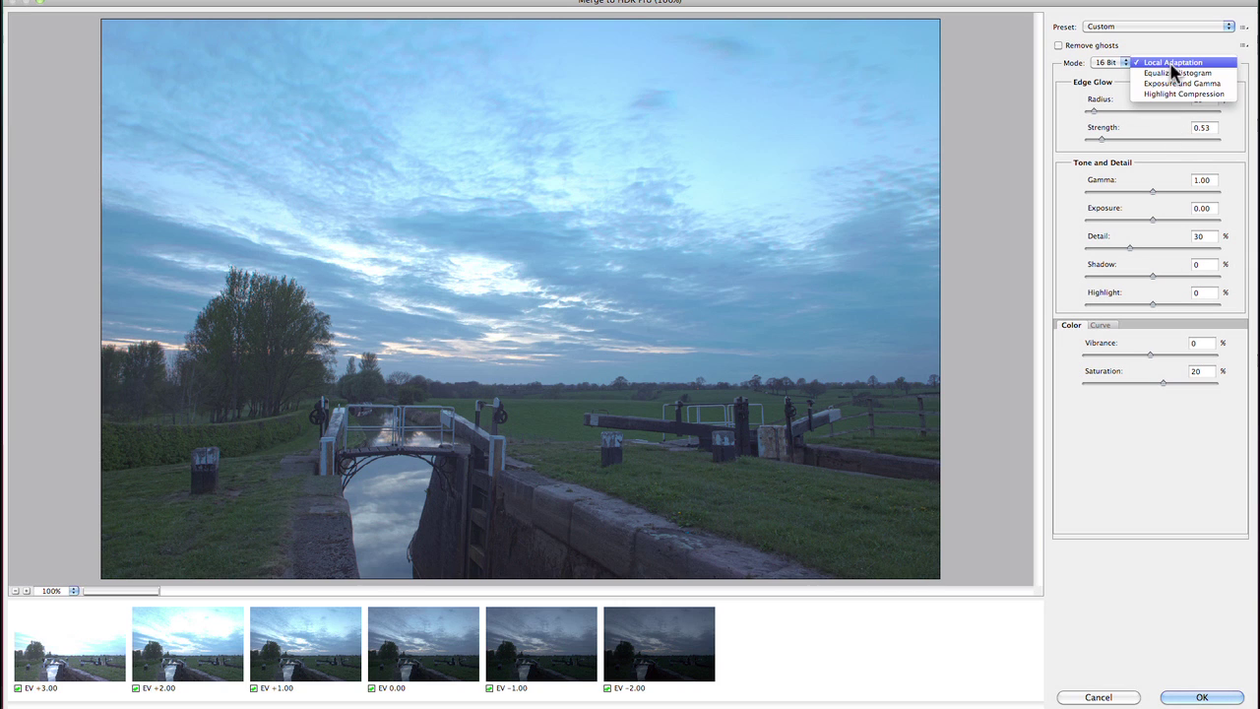
left_click(1168, 62)
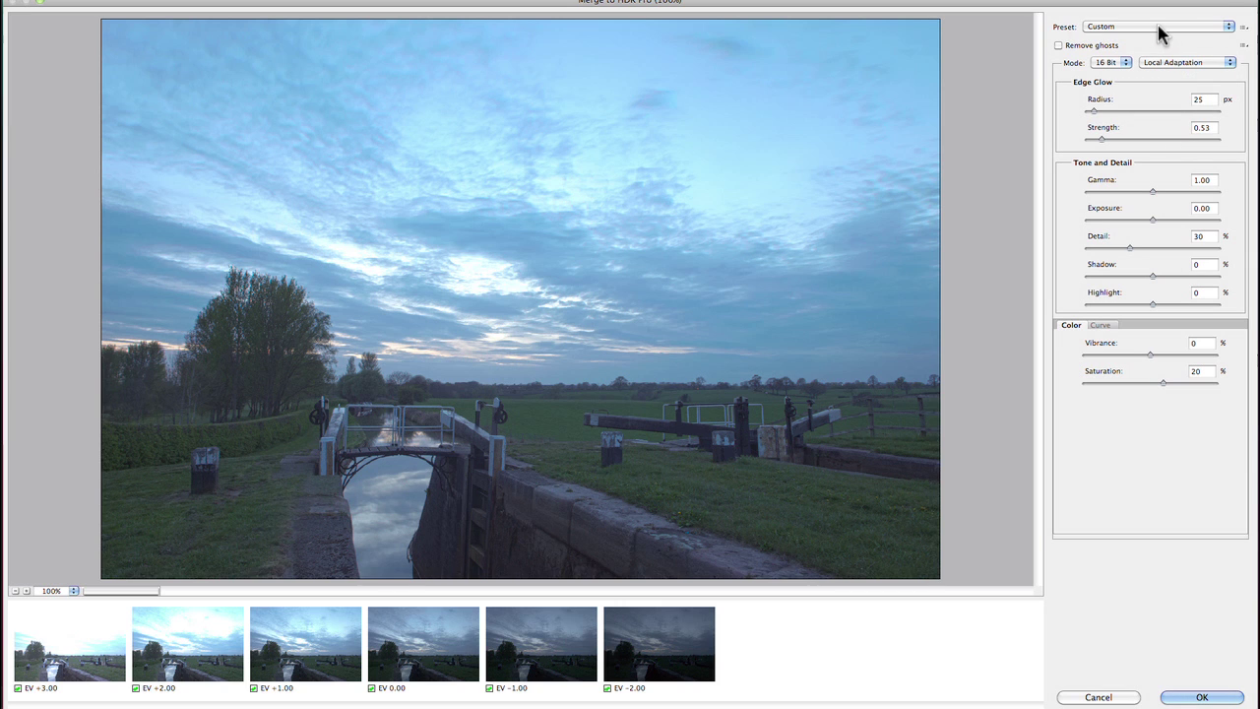
left_click(1159, 28)
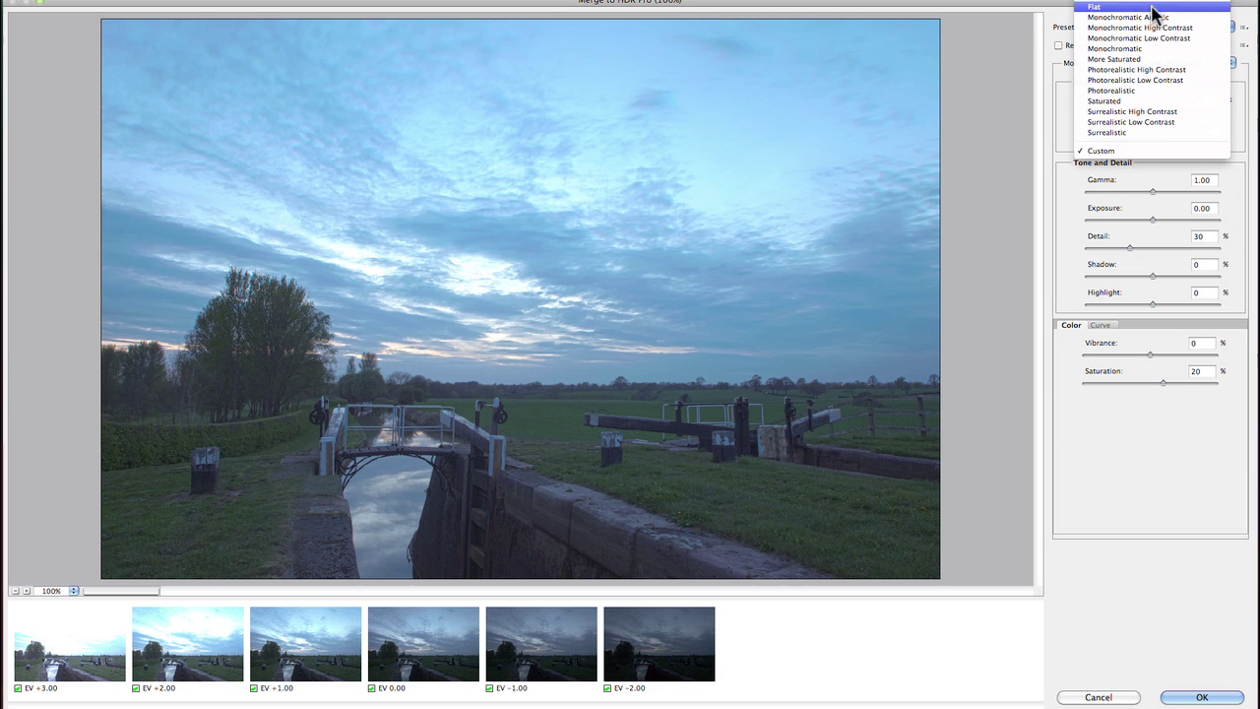
left_click(1152, 6)
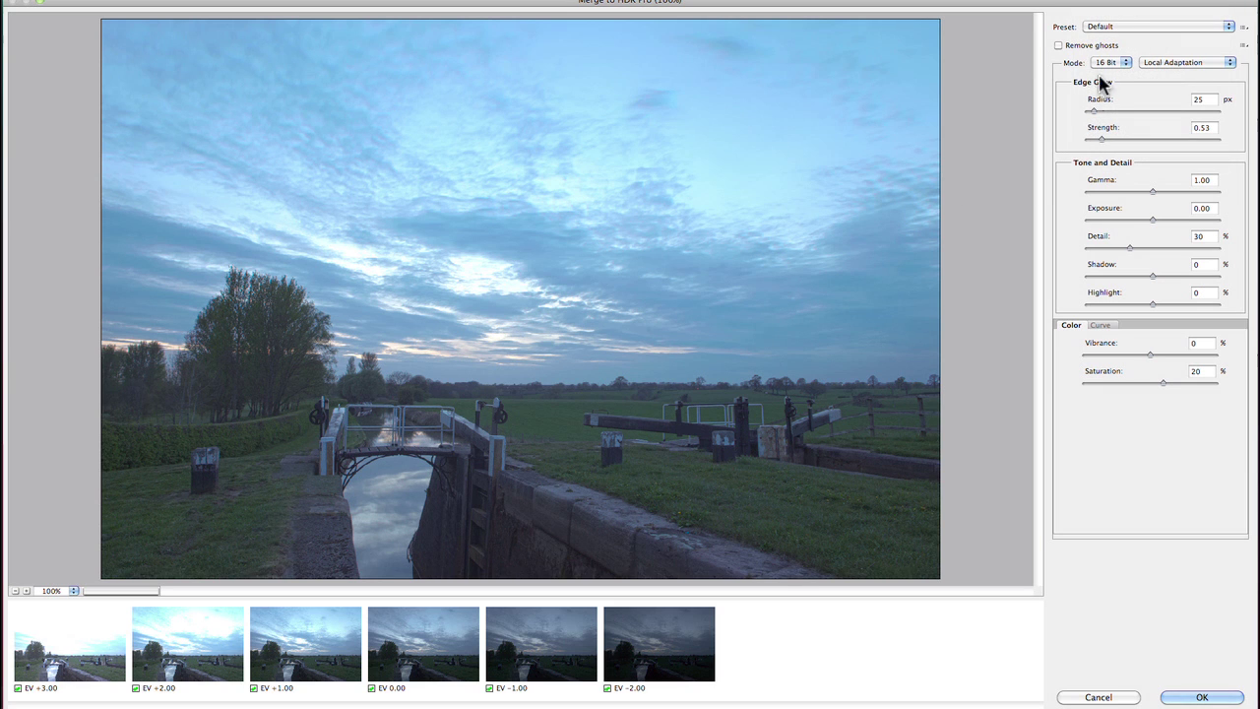
Step: Try the Flat tone-mapping preset, then apply the Saturated preset
left_click(1122, 28)
left_click(1113, 46)
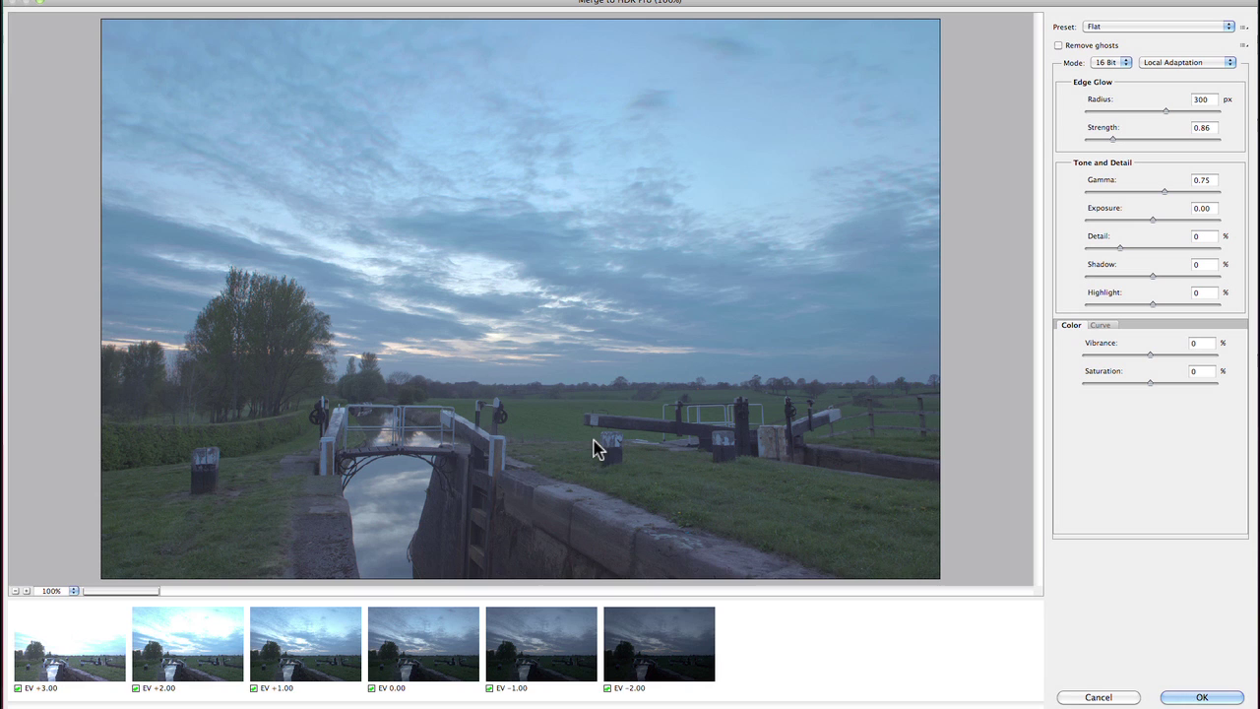
left_click(1137, 33)
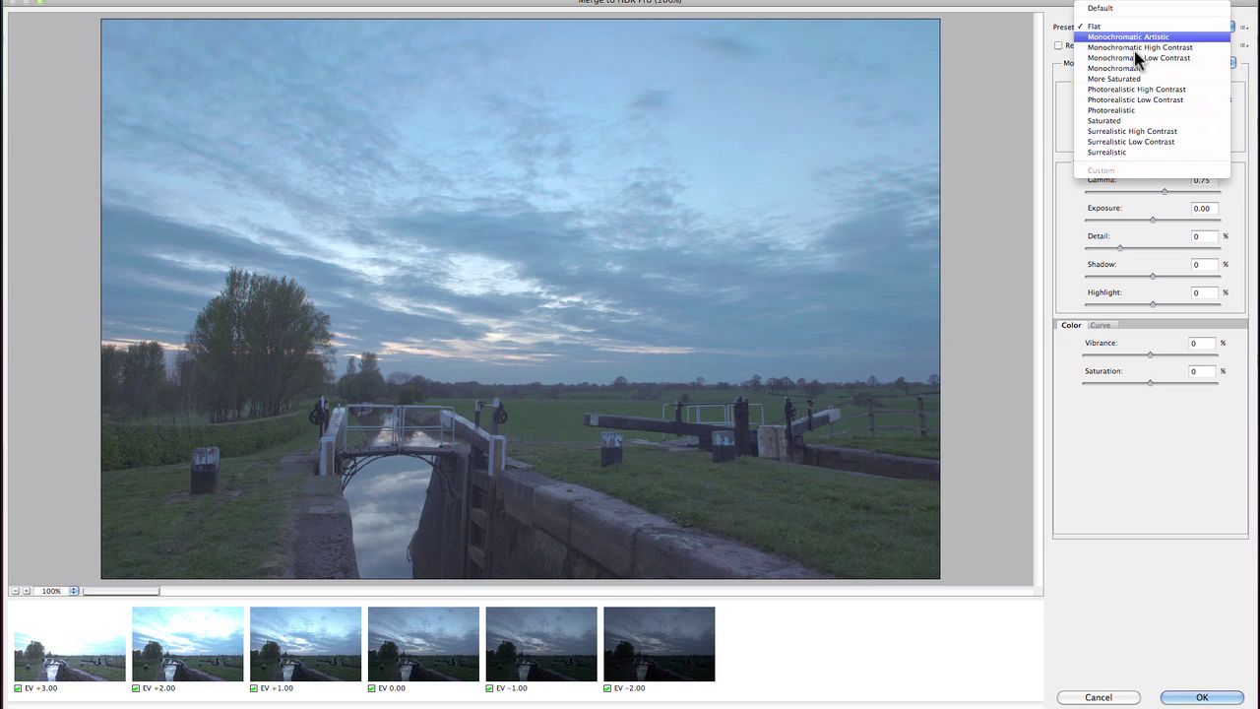
left_click(1127, 124)
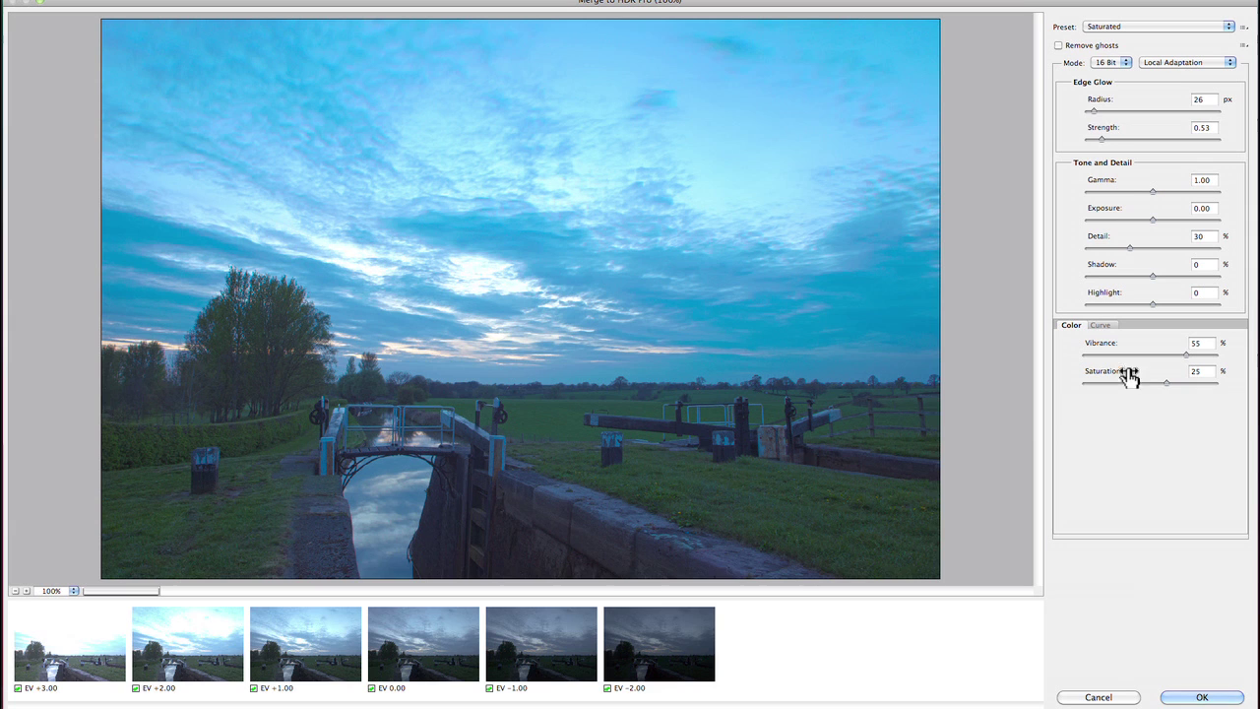
left_click(1147, 37)
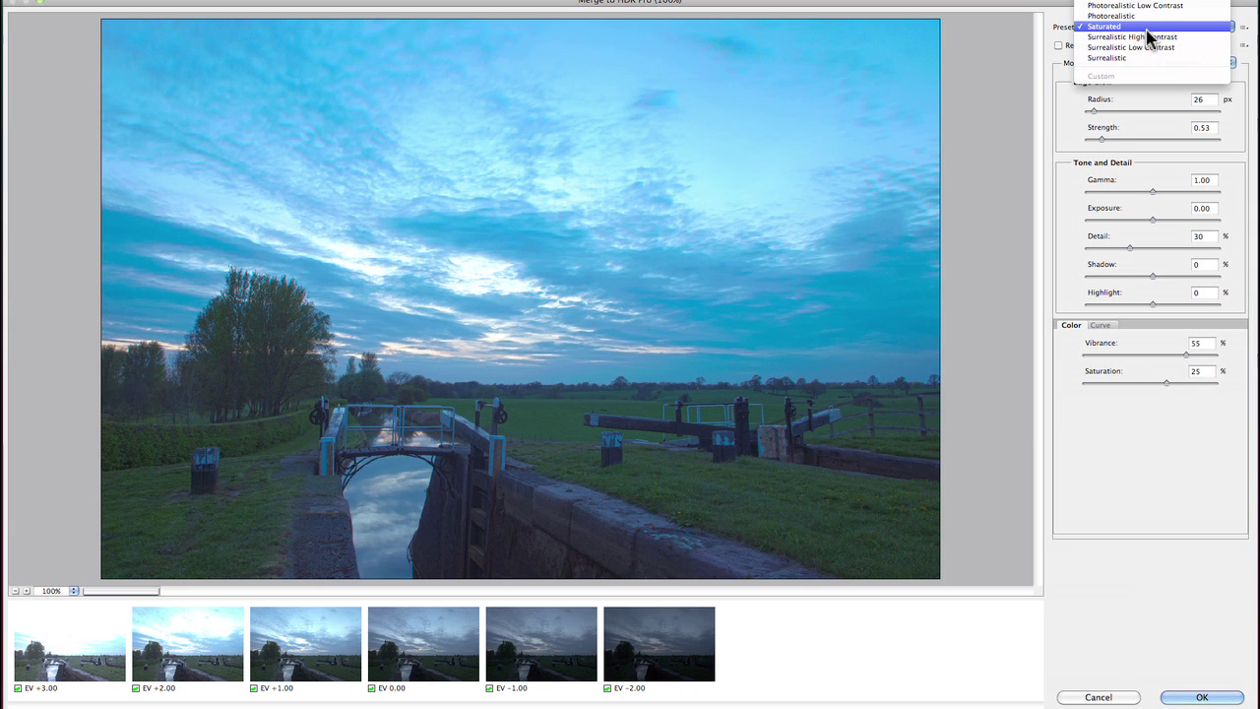
Step: Apply the Photorealistic preset to the canal lock HDR (Vibrance 30%, Saturation 10%)
left_click(1139, 22)
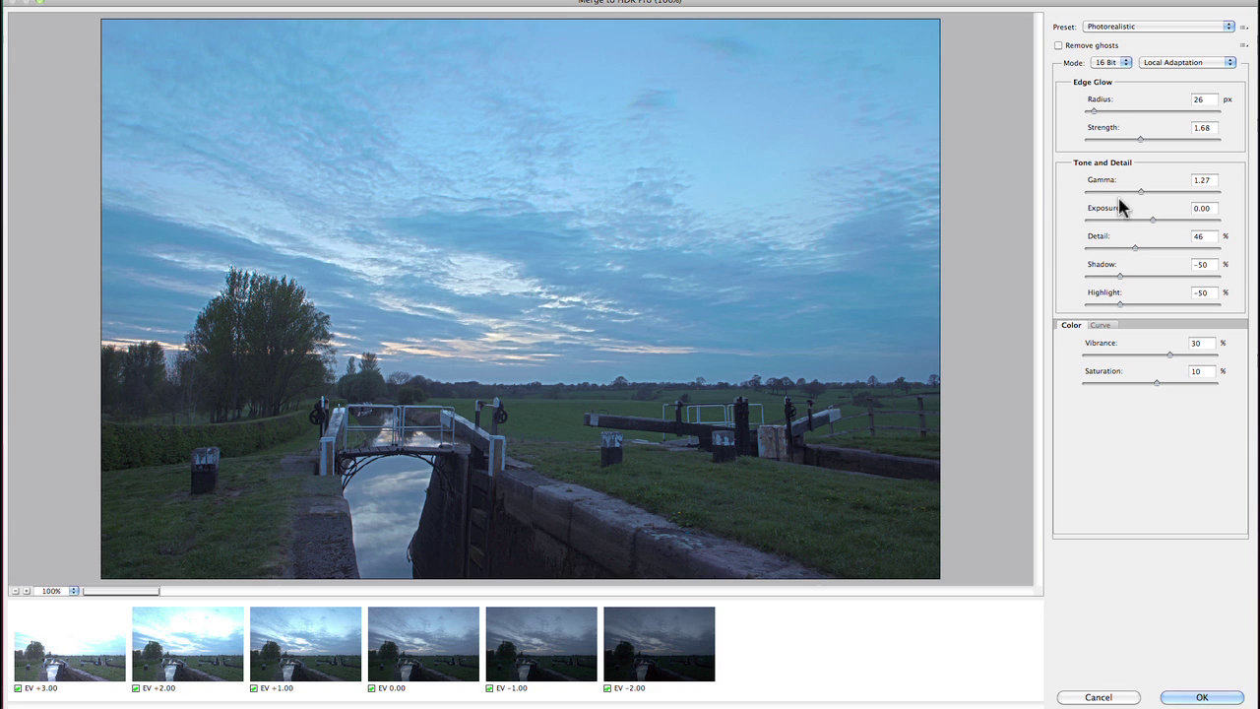
left_click(1147, 27)
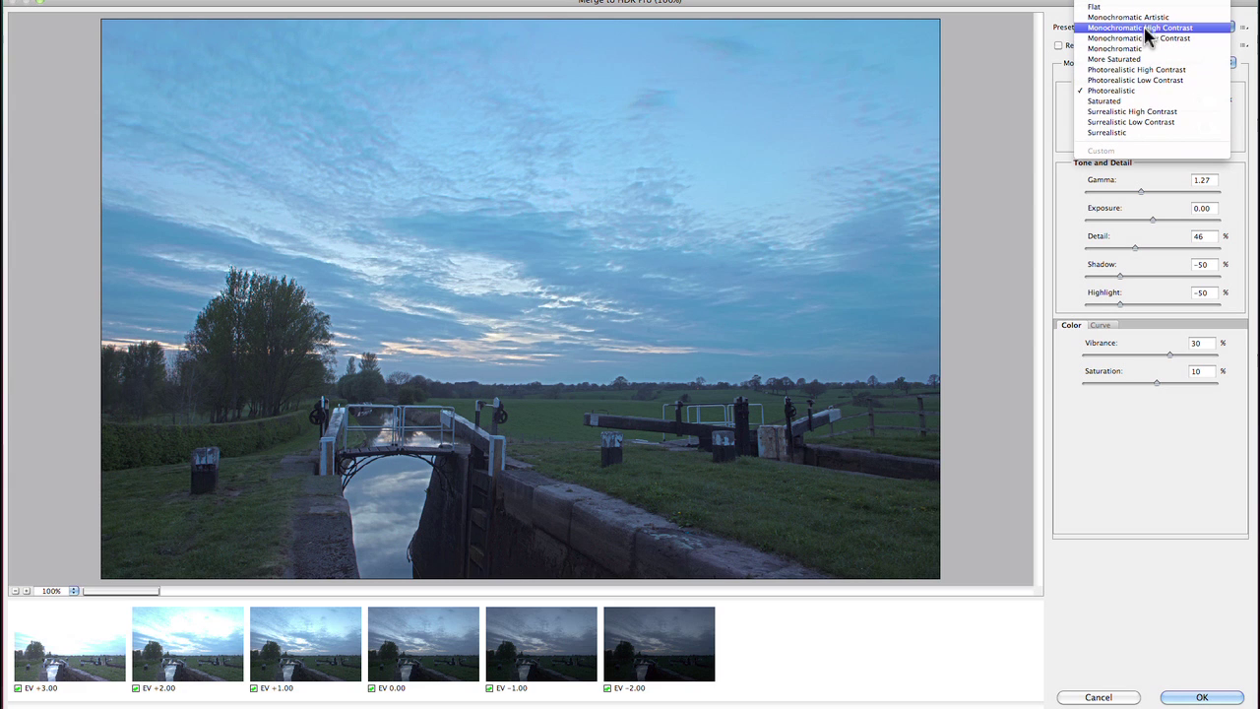
Step: Compare Surrealistic and Surrealistic High Contrast presets, ending on Surrealistic Low Contrast
left_click(1144, 134)
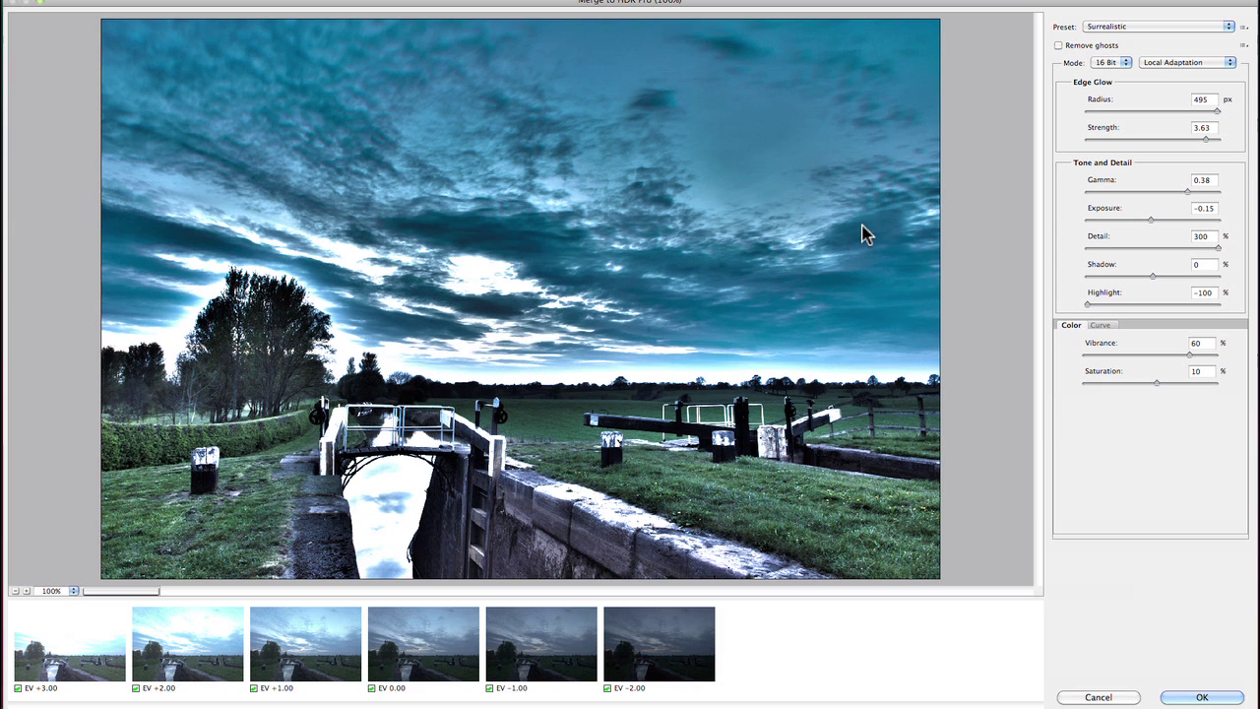
left_click(1146, 33)
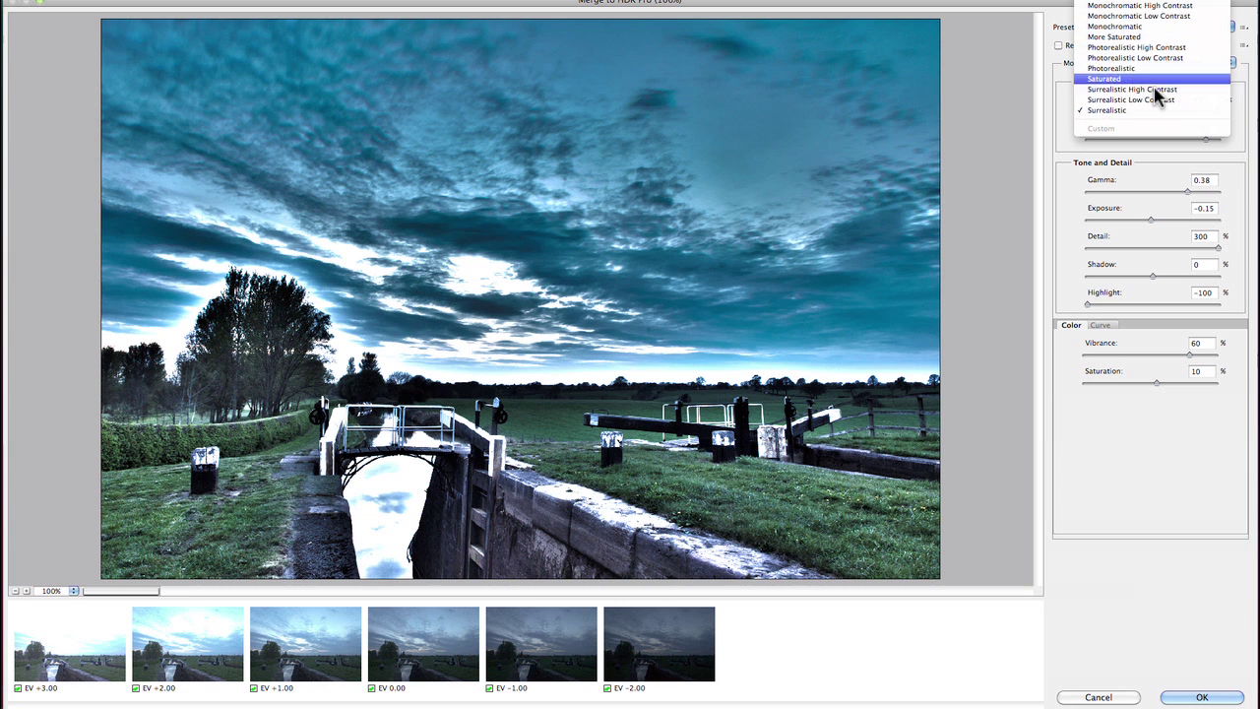
left_click(1156, 89)
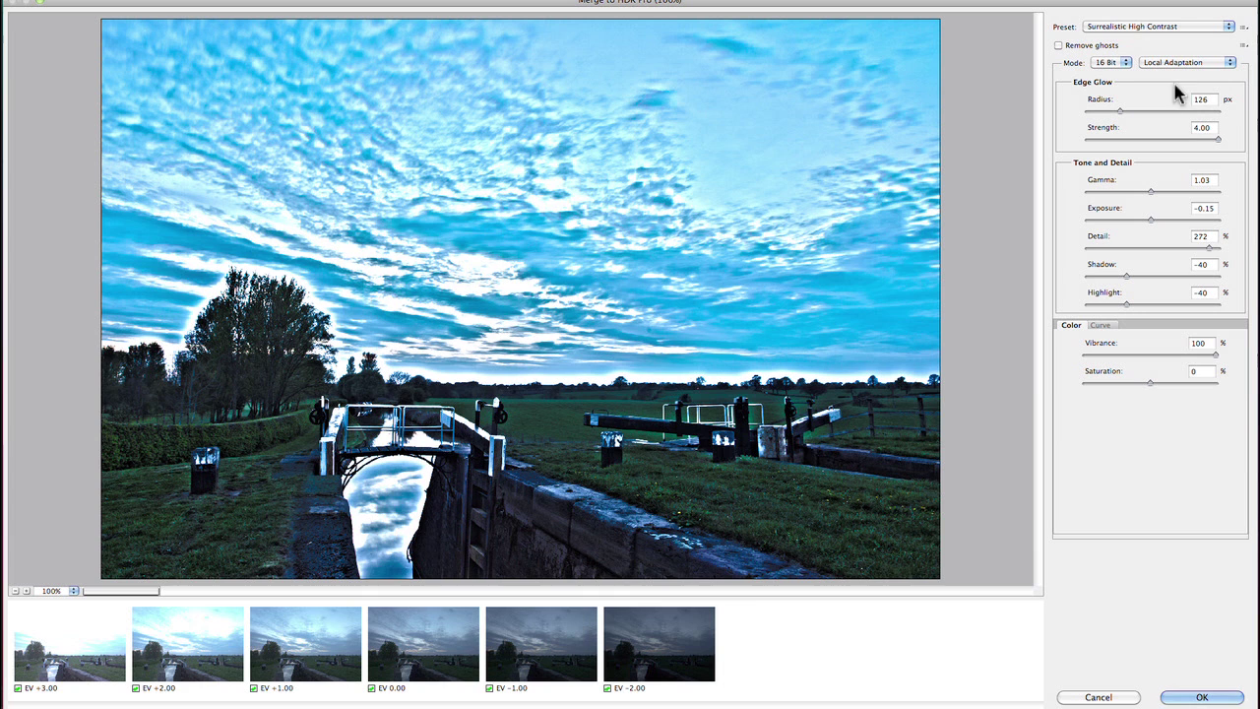
left_click(1156, 26)
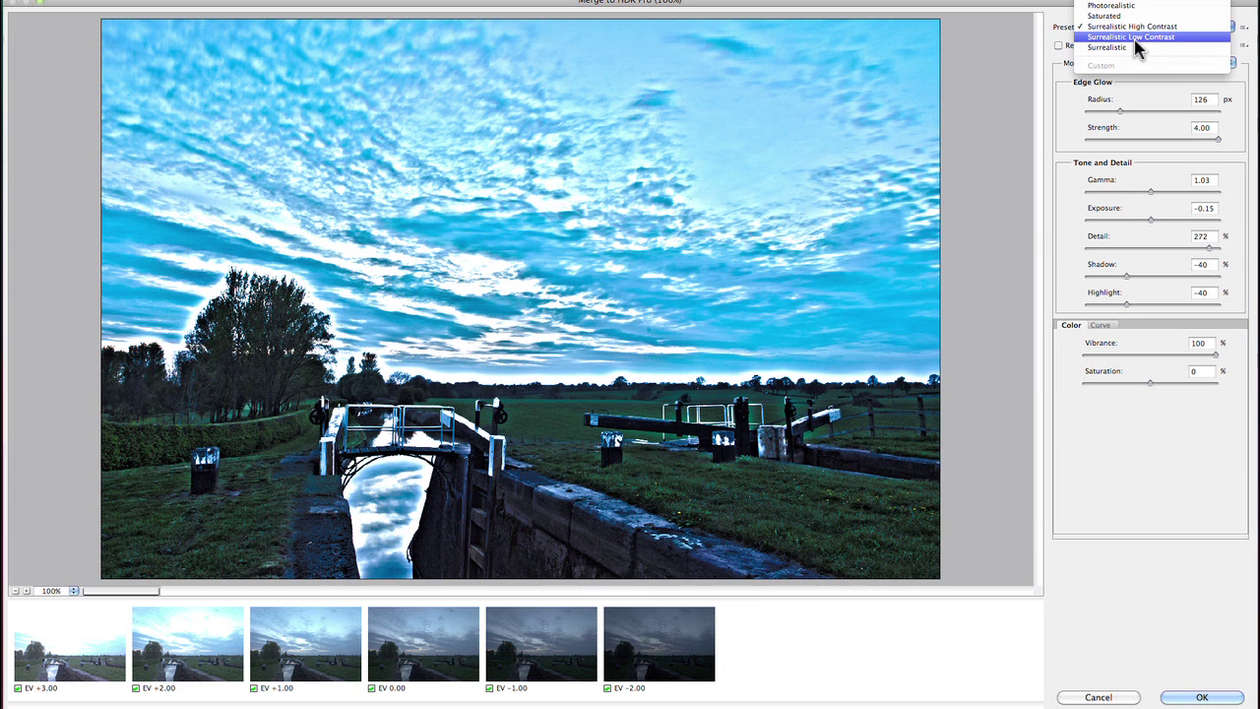
left_click(1134, 39)
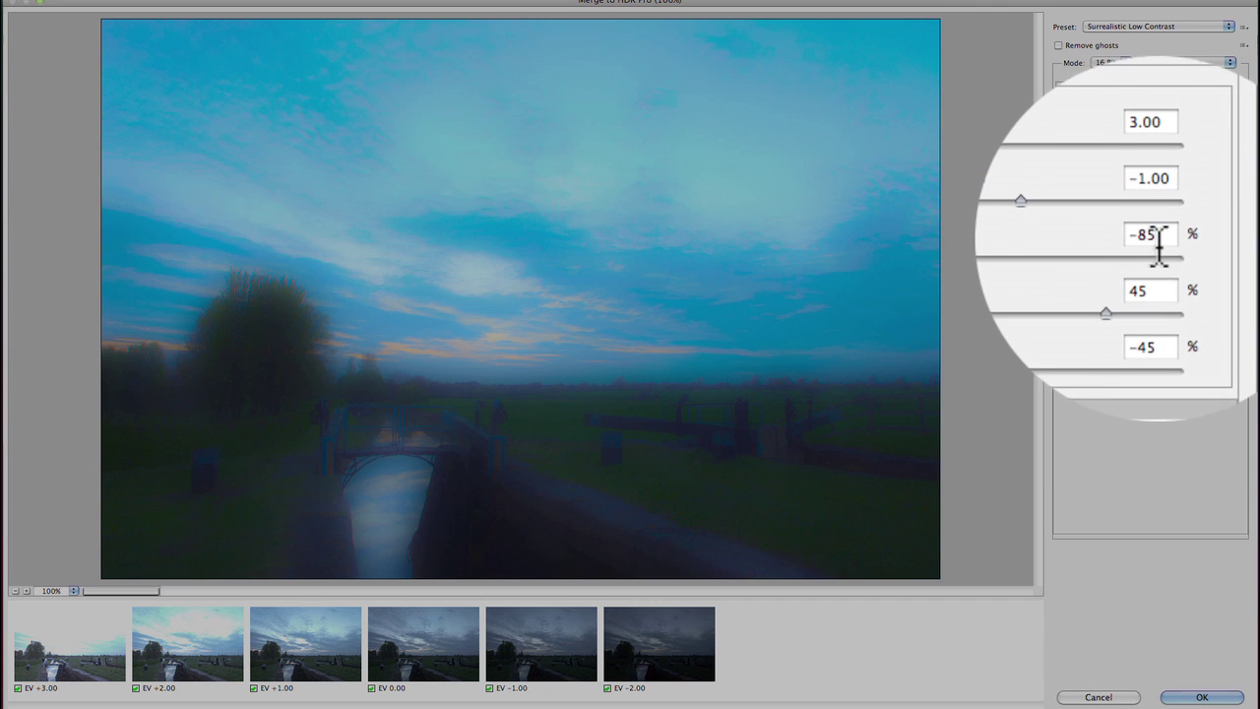
Step: Push the Detail value up to 100, then ease it back down for softer rendering
left_click(1147, 232)
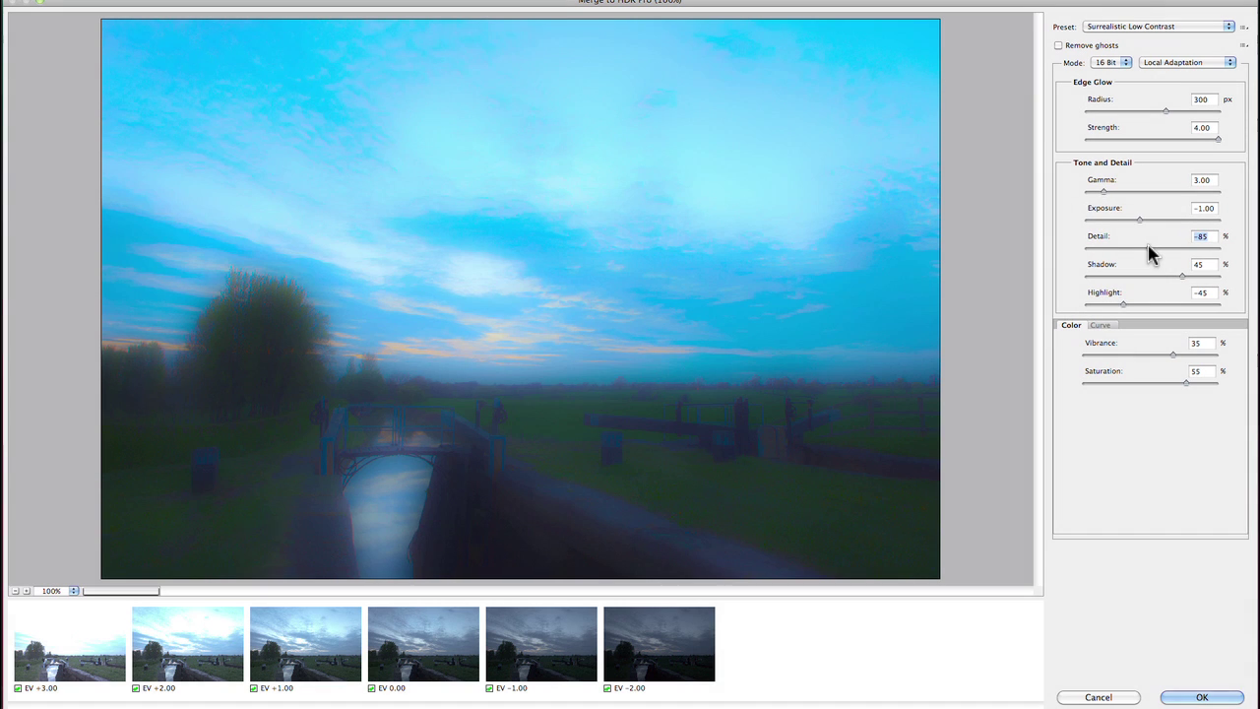
left_click_drag(1148, 248, 1082, 315)
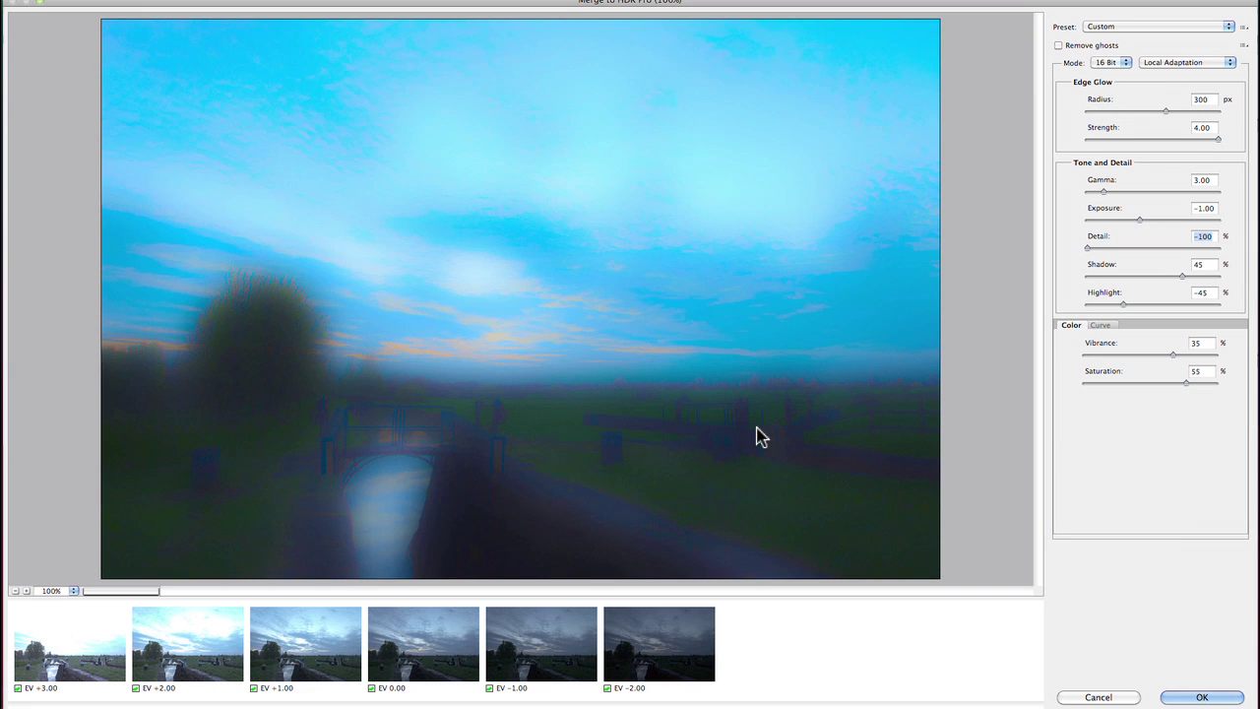
left_click(1151, 245)
left_click_drag(1154, 253, 1144, 254)
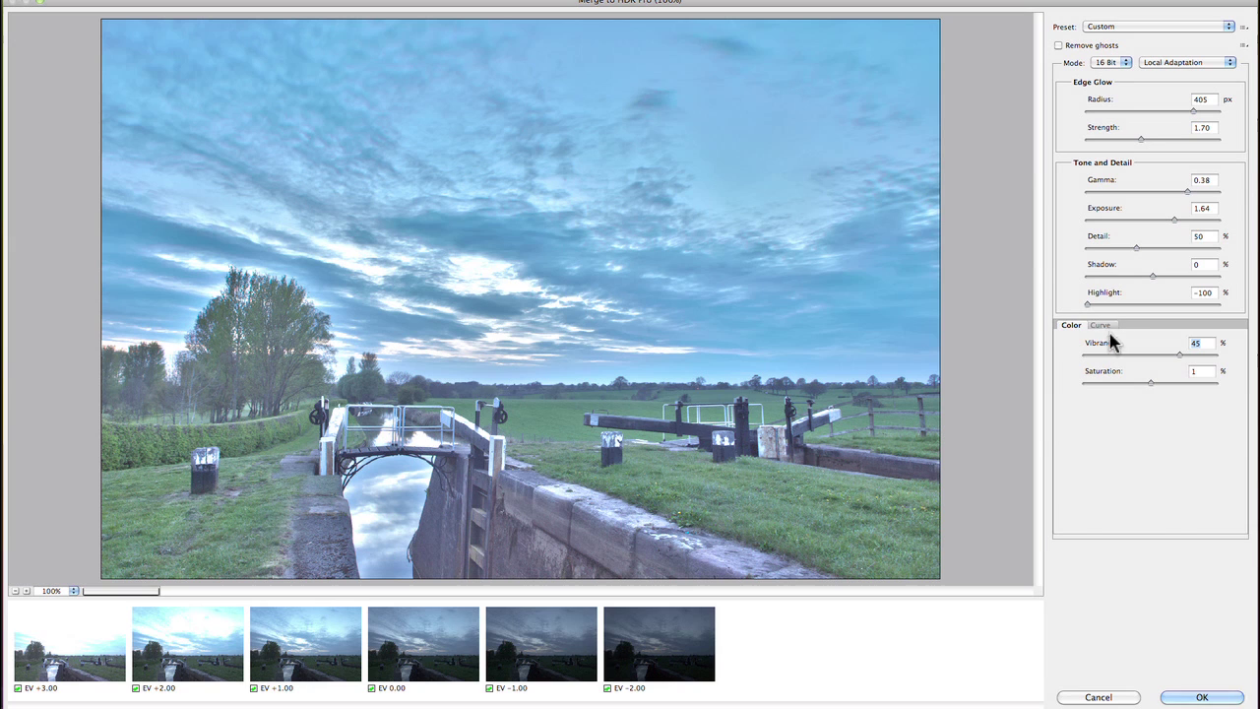
Step: Reshape the canal lock tone curve, adding a point at input 69, output 75 for more contrast
left_click(1102, 326)
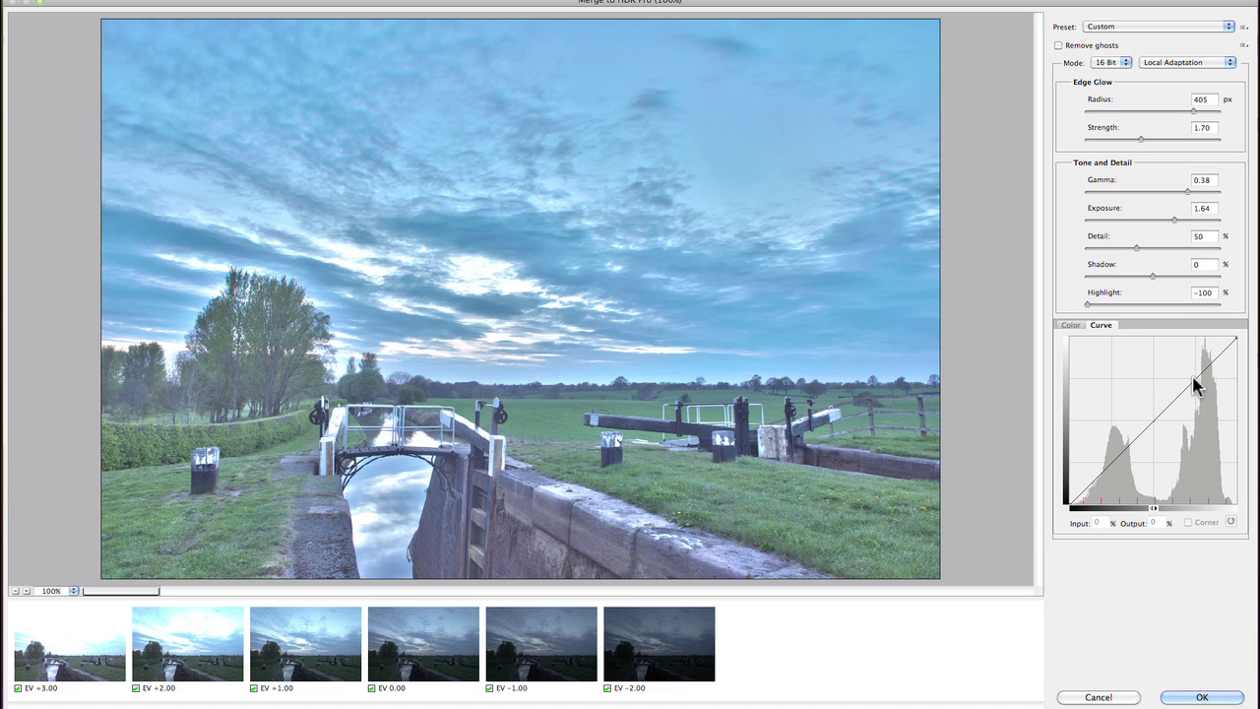
left_click_drag(1191, 374, 1188, 382)
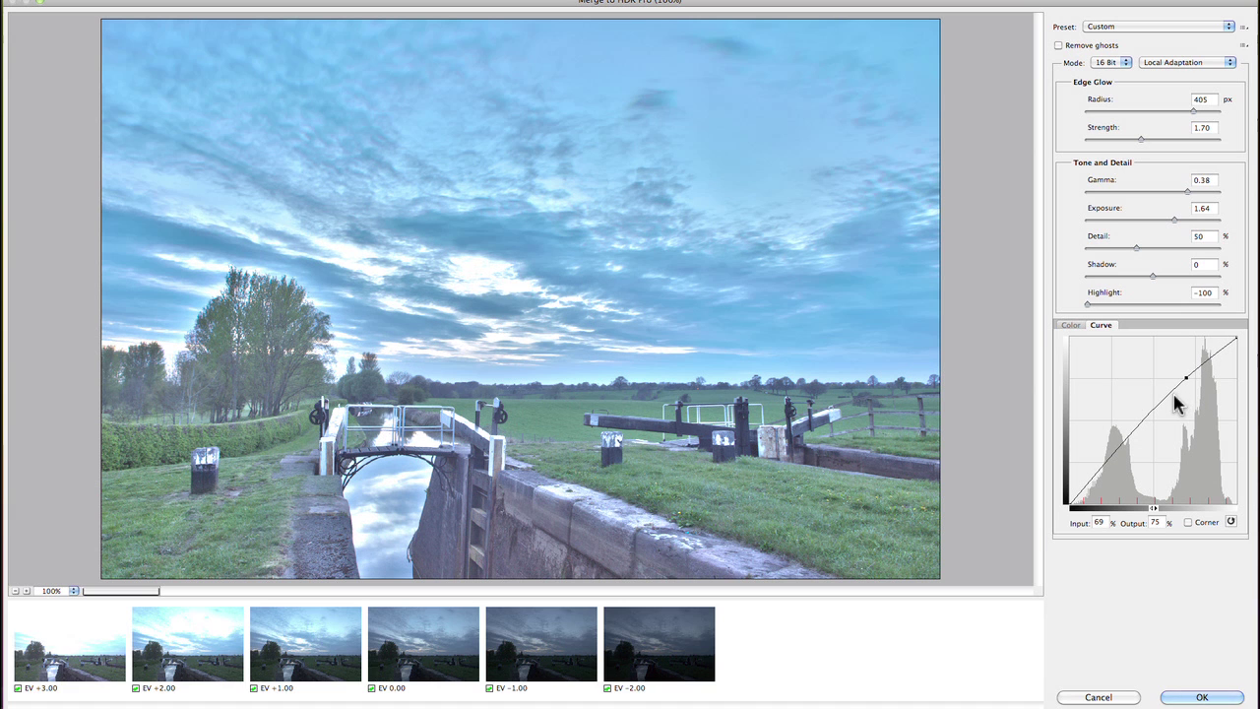
left_click(1109, 472)
left_click_drag(1183, 371, 1174, 382)
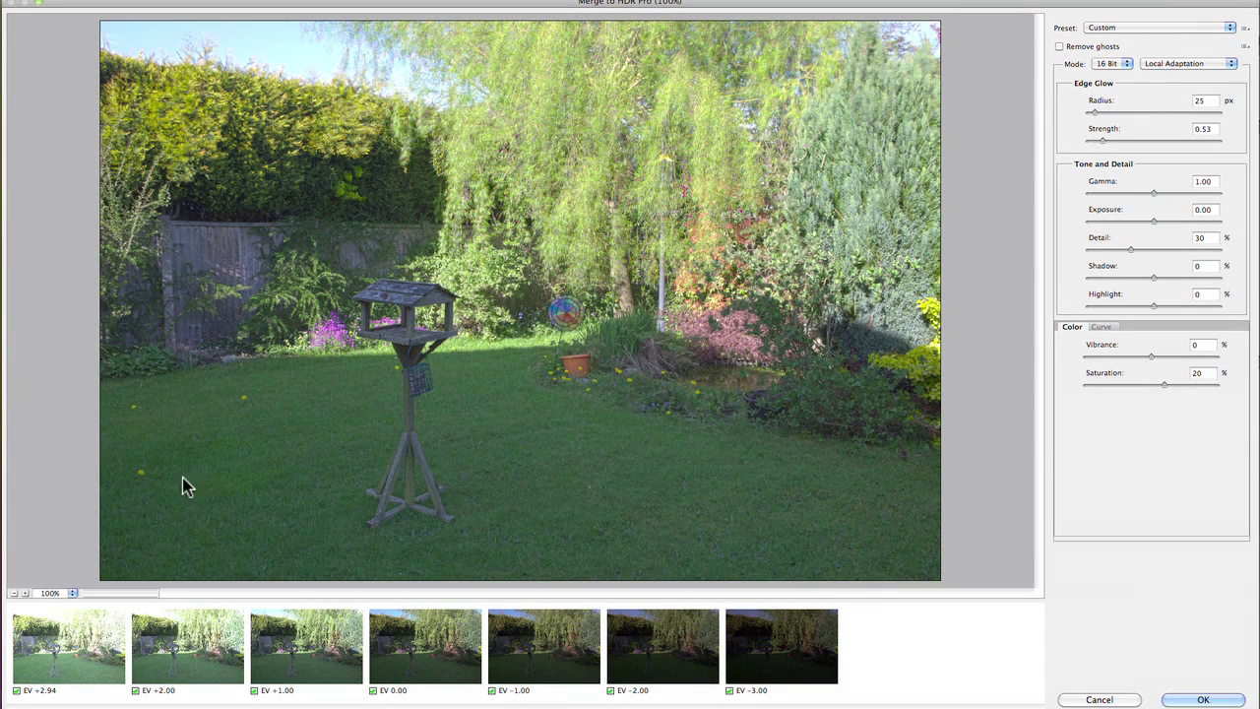
Step: Zoom the garden HDR preview to 200% and pan to the willow tree
left_click(71, 593)
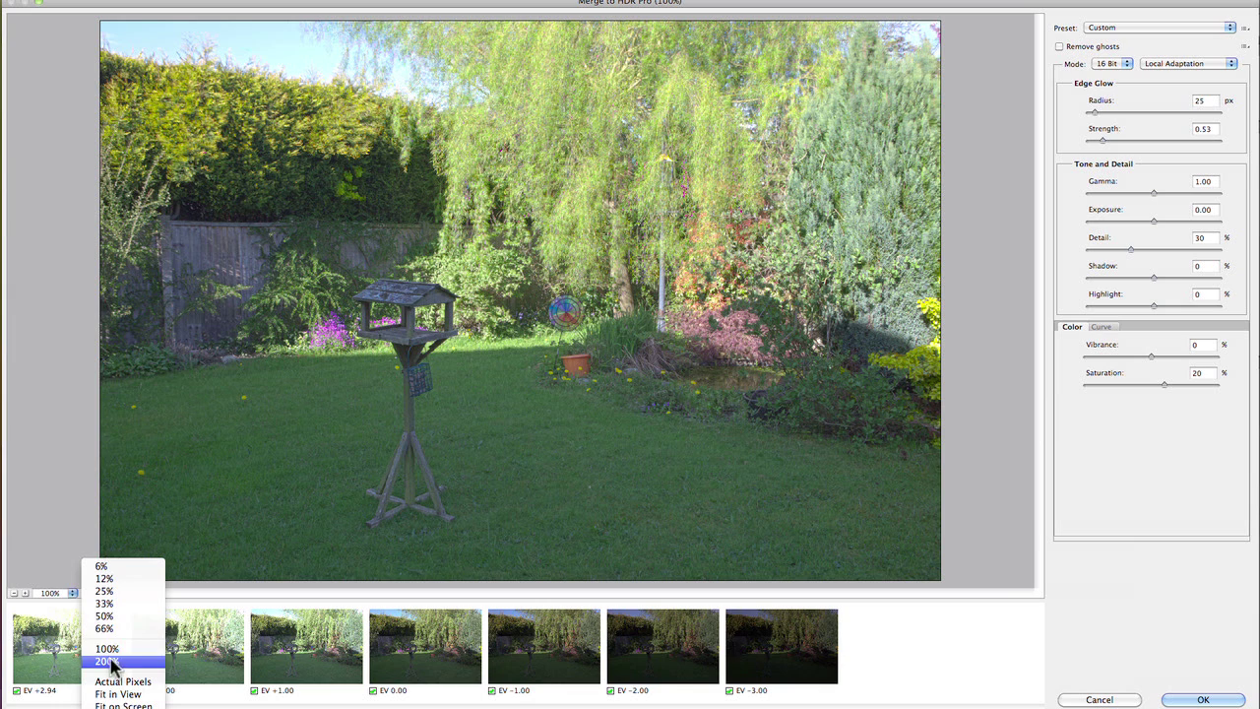
left_click(24, 595)
left_click(26, 595)
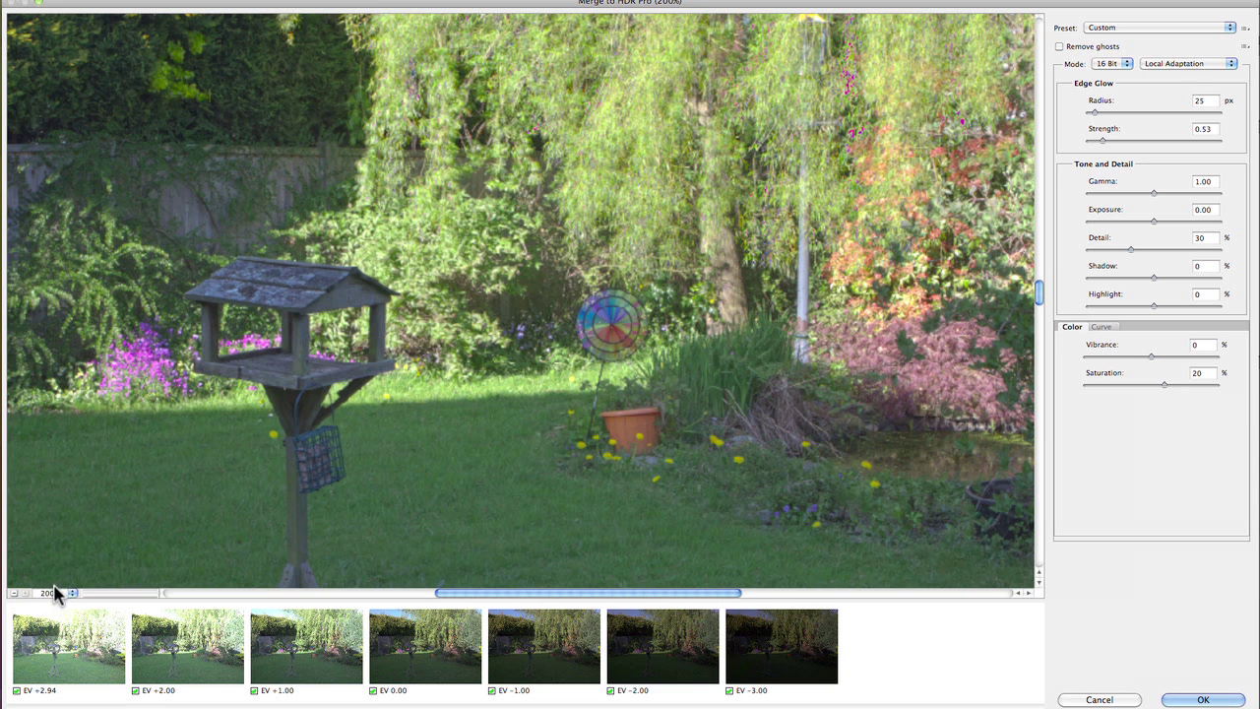
left_click(74, 592)
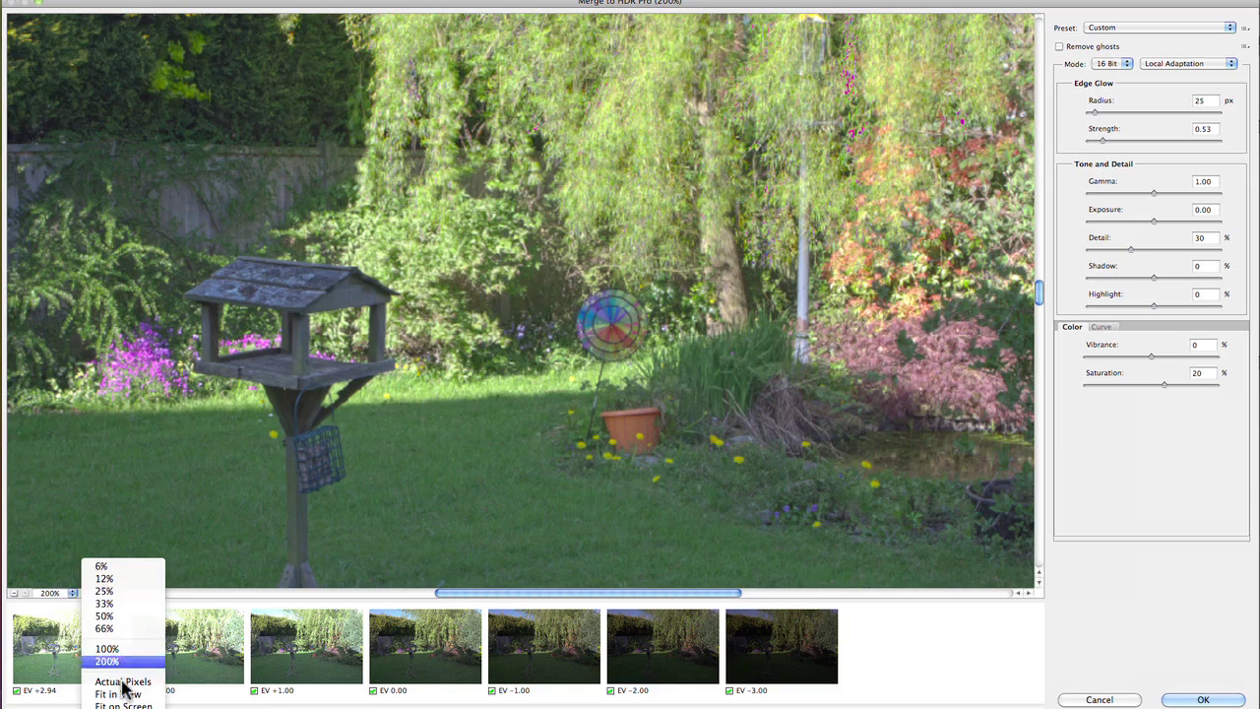
scroll(402, 470, "up", 5)
scroll(401, 470, "right", 4)
scroll(461, 388, "up", 5)
scroll(460, 388, "left", 4)
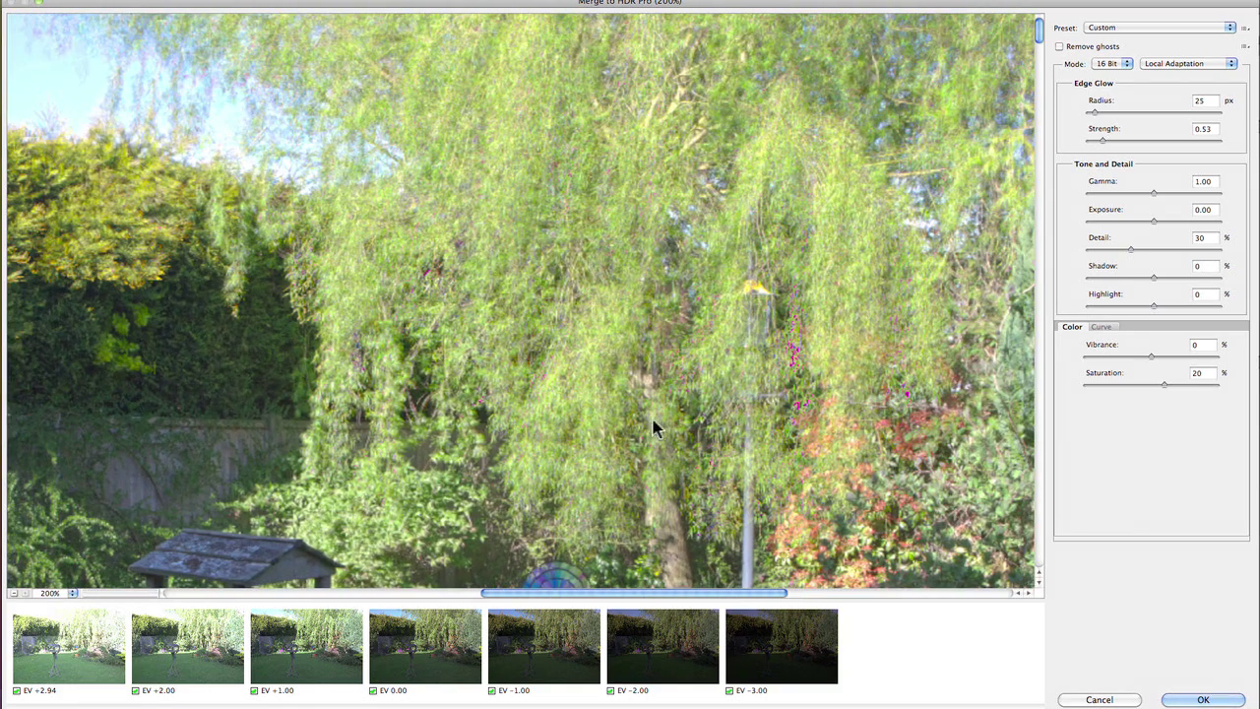